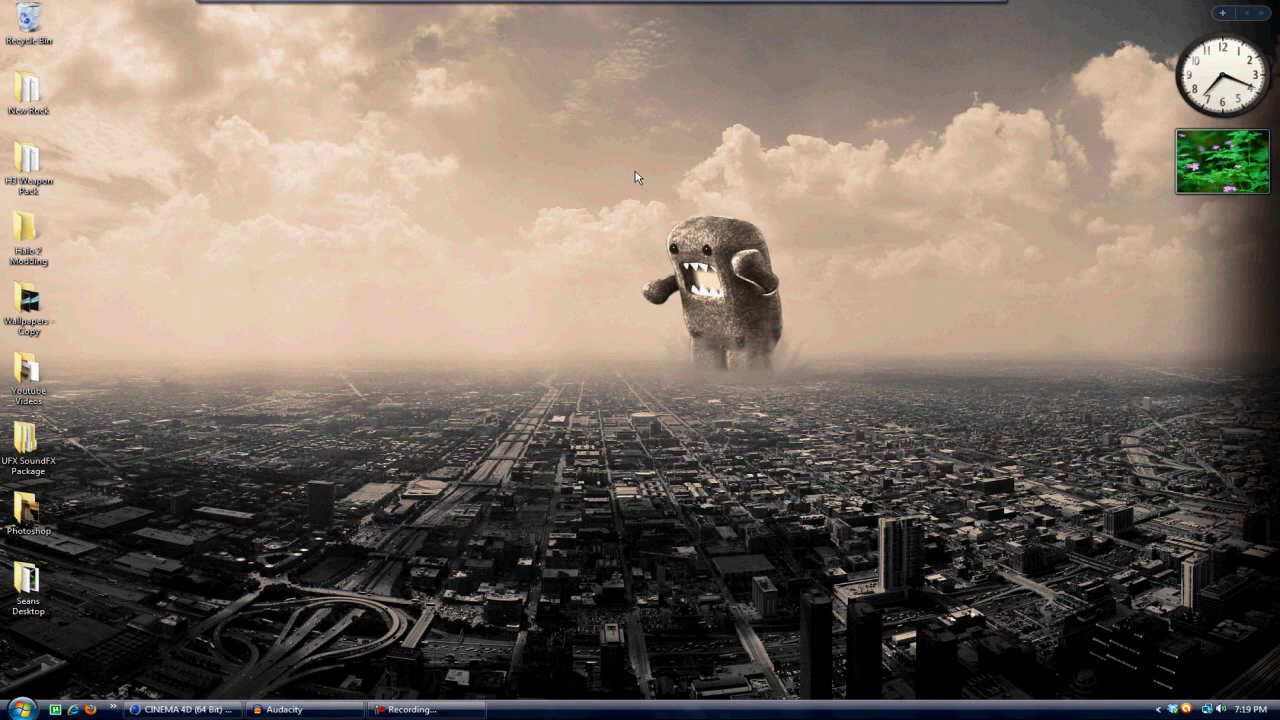
Step: Switch to CINEMA 4D and render the perspective view to inspect the untextured sniper rifle model
left_click(131, 712)
left_click(973, 134)
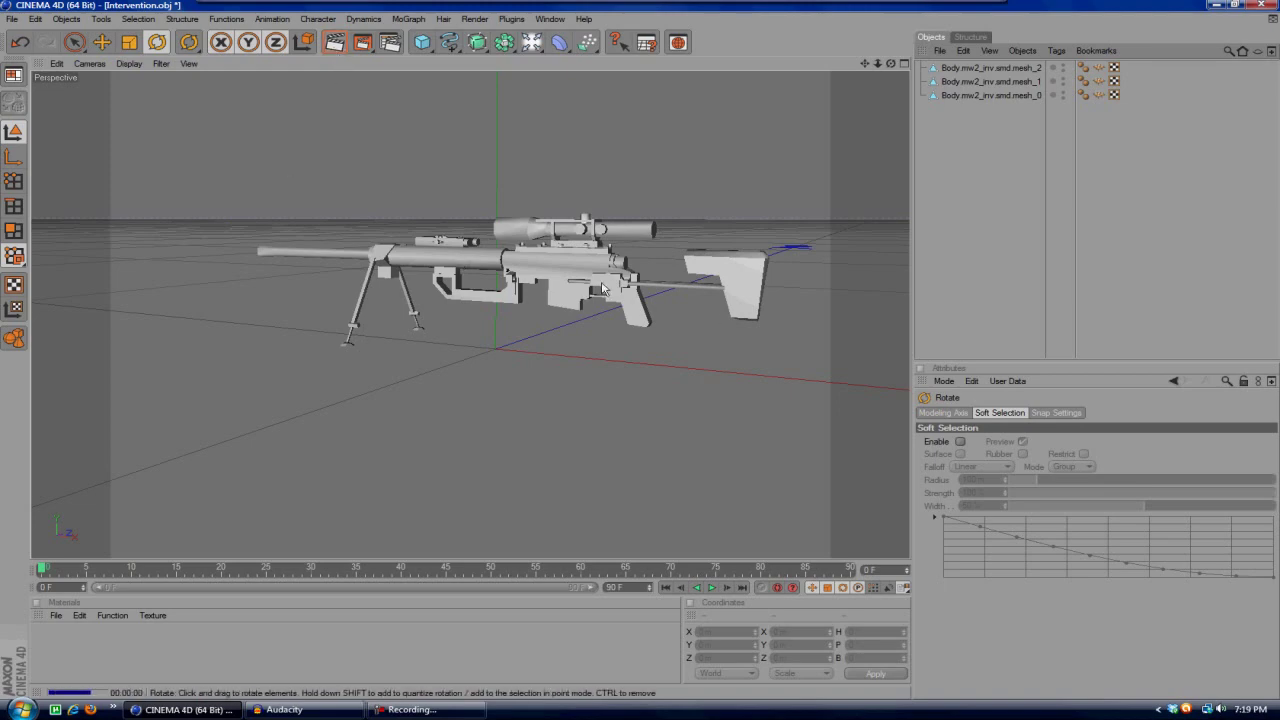
key("ctrl+r")
left_click(972, 237)
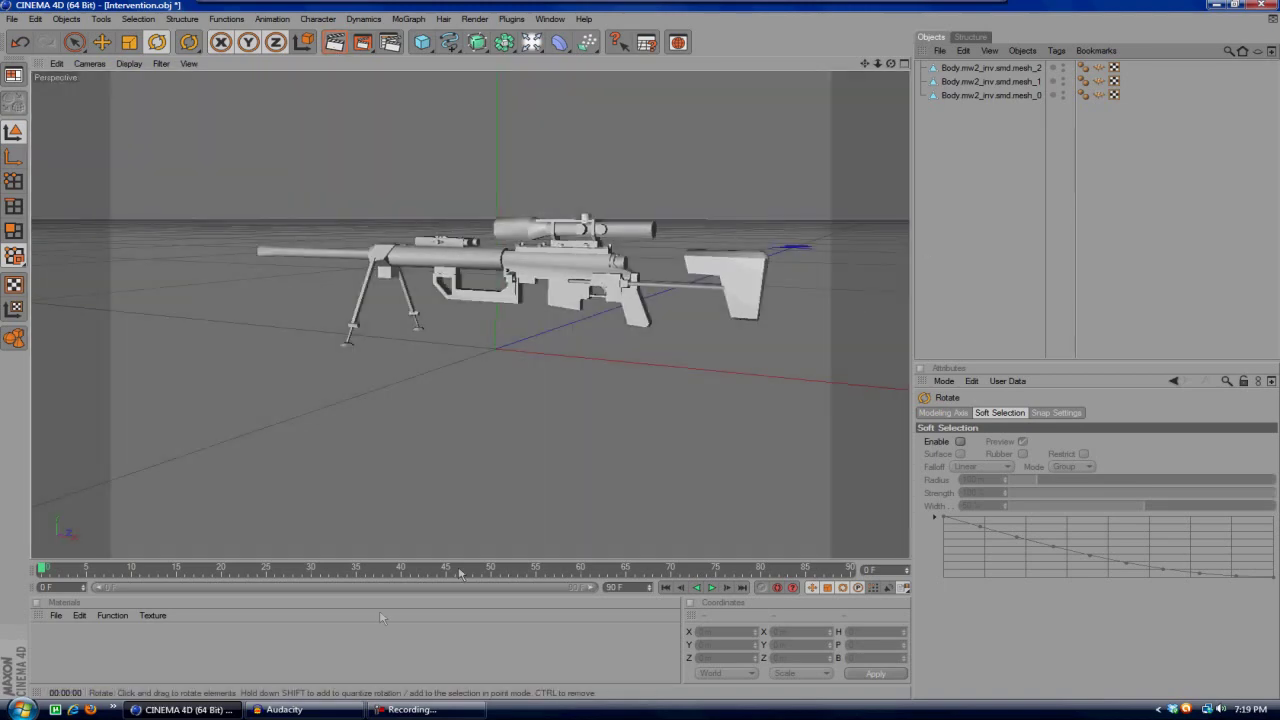
left_click(1218, 5)
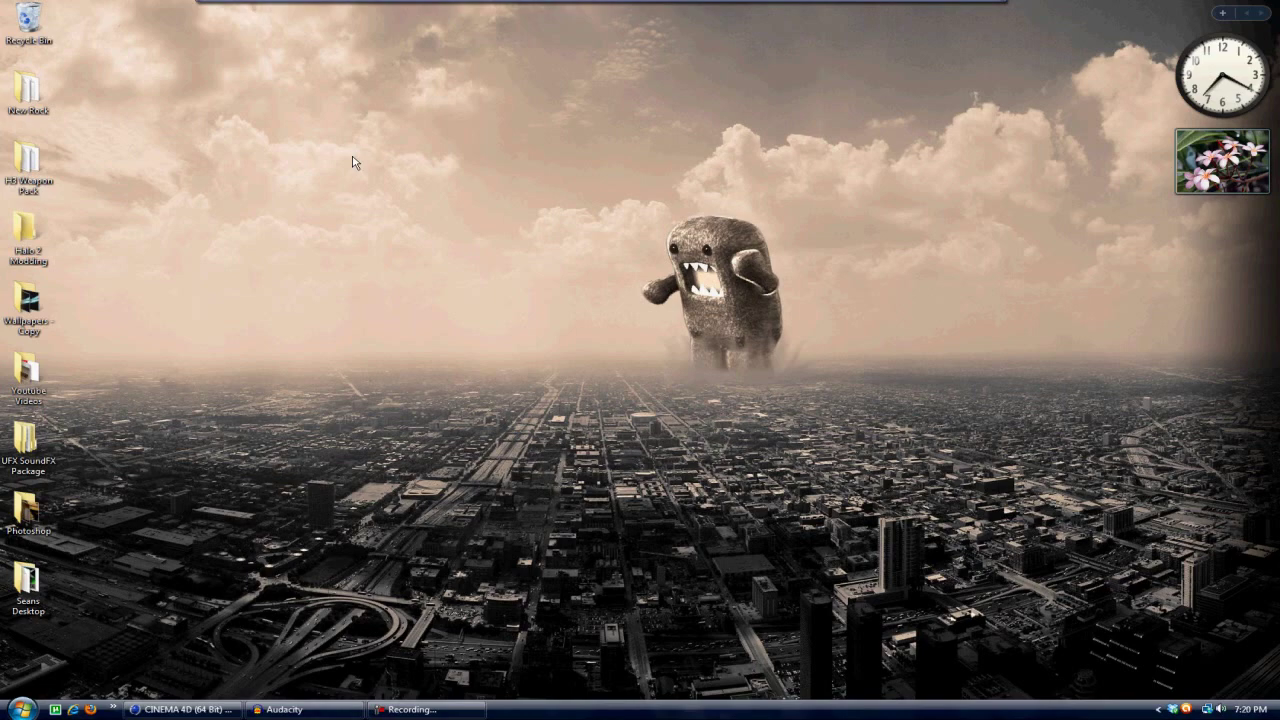
Step: Switch to Firefox and search Google for images of "Fall Camo MW2"
mouse_move(225, 5)
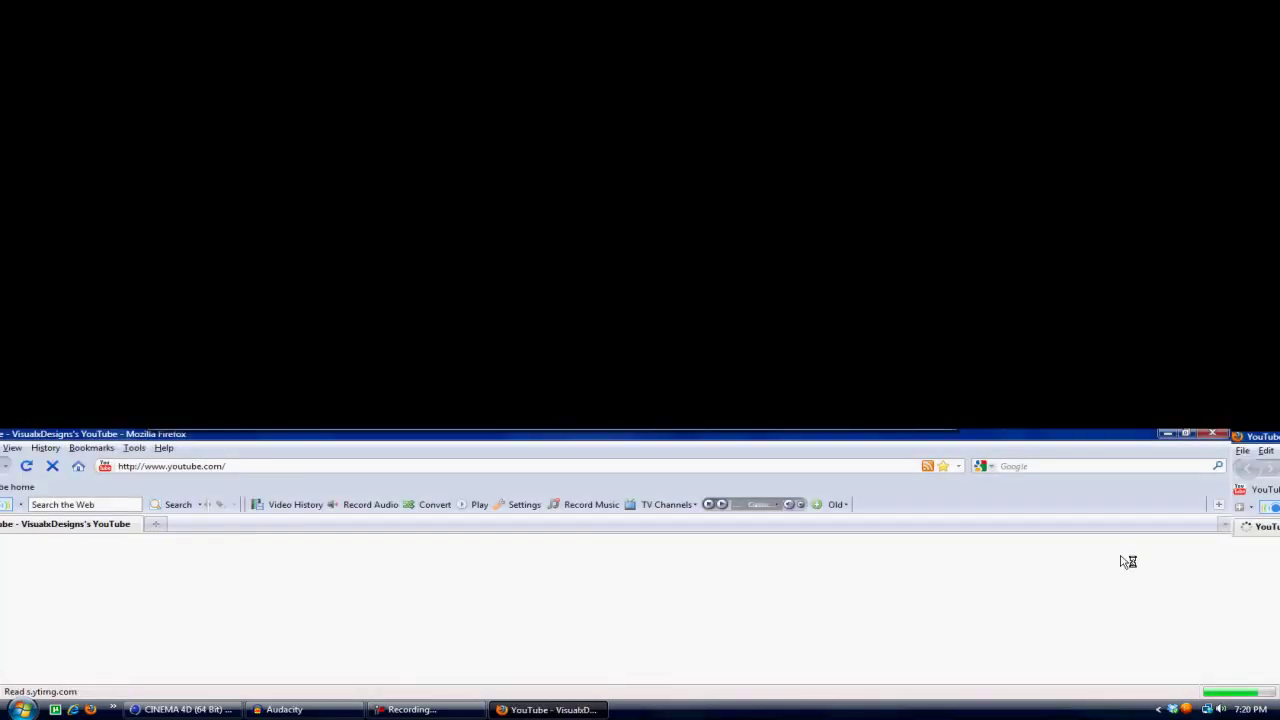
left_click(1108, 38)
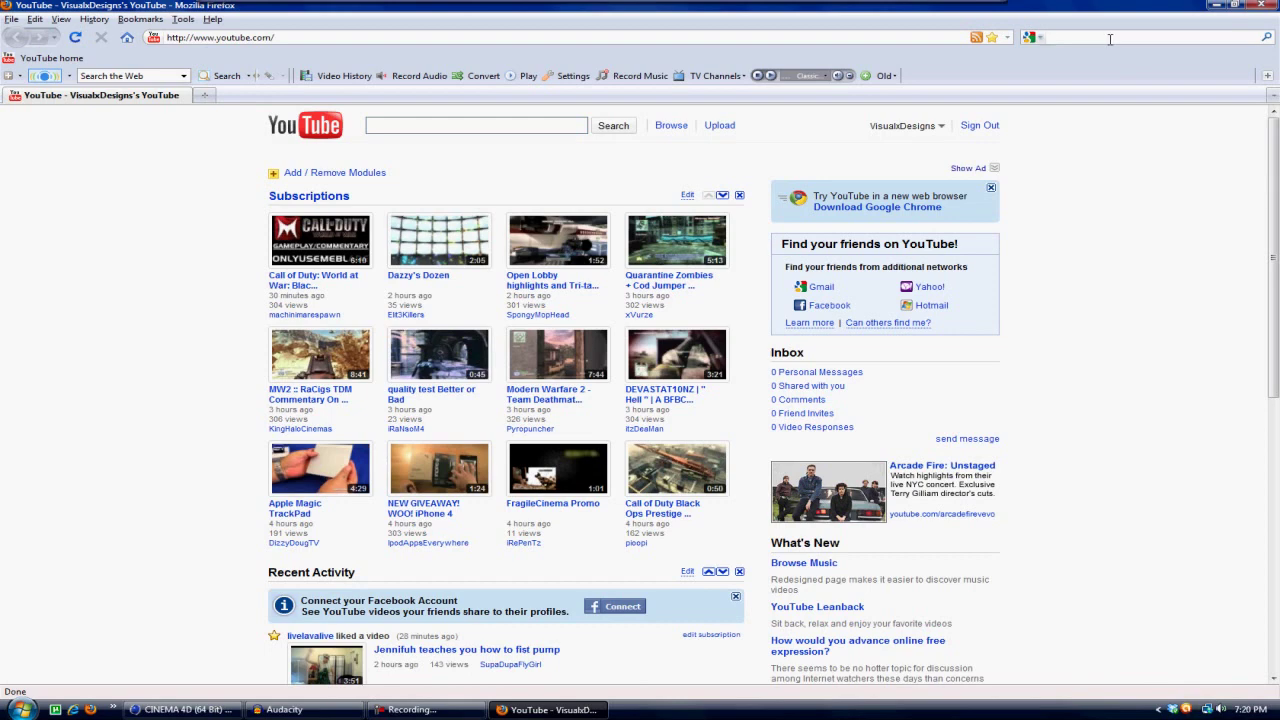
type("Fall ")
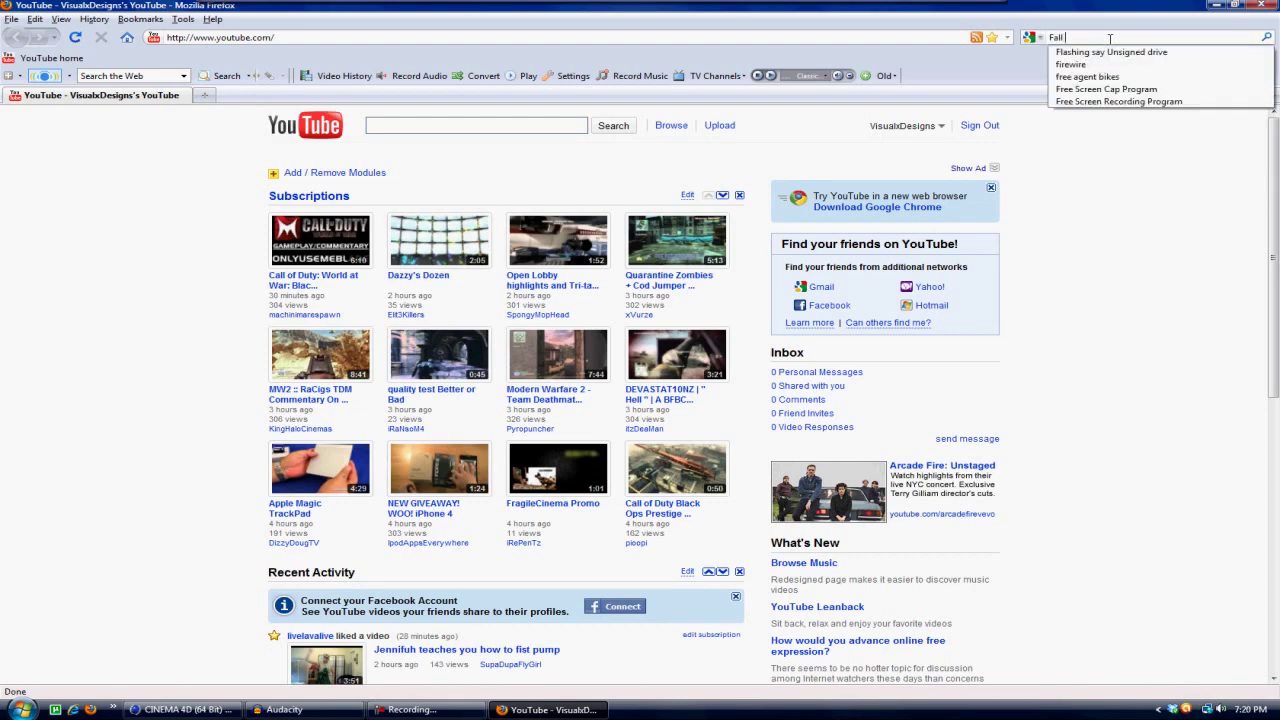
type("Camo MW2")
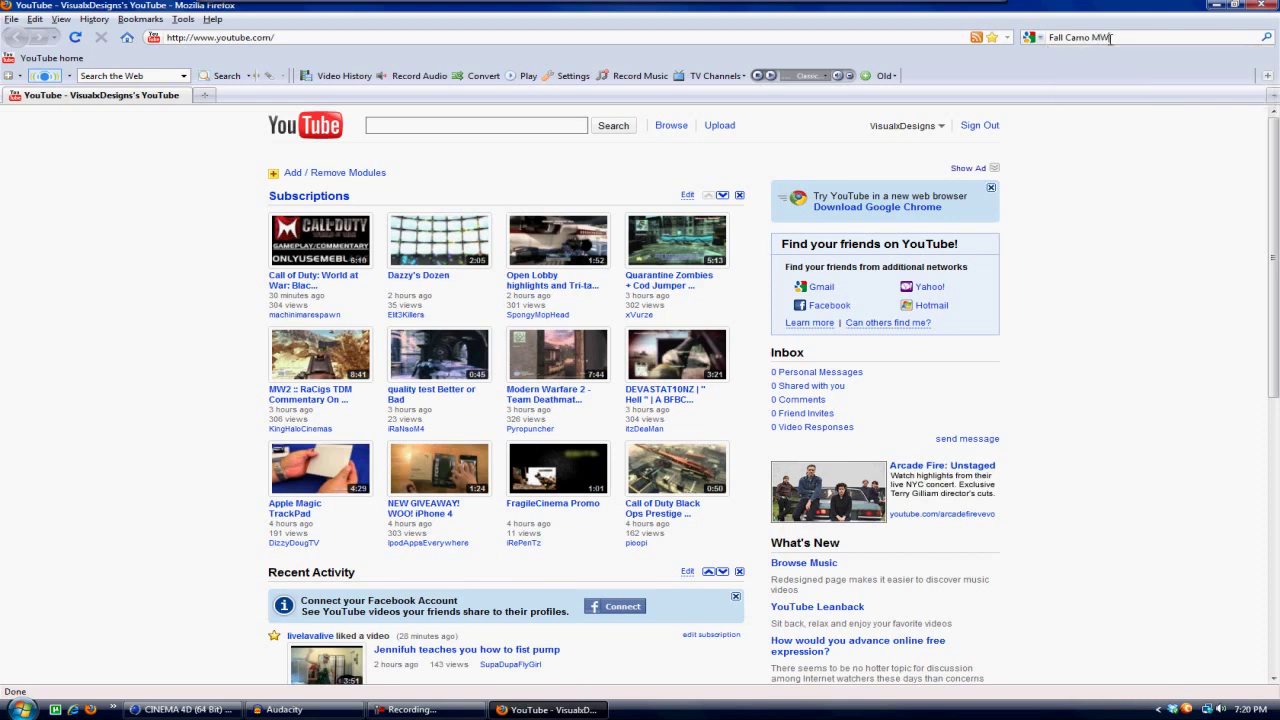
key("Return")
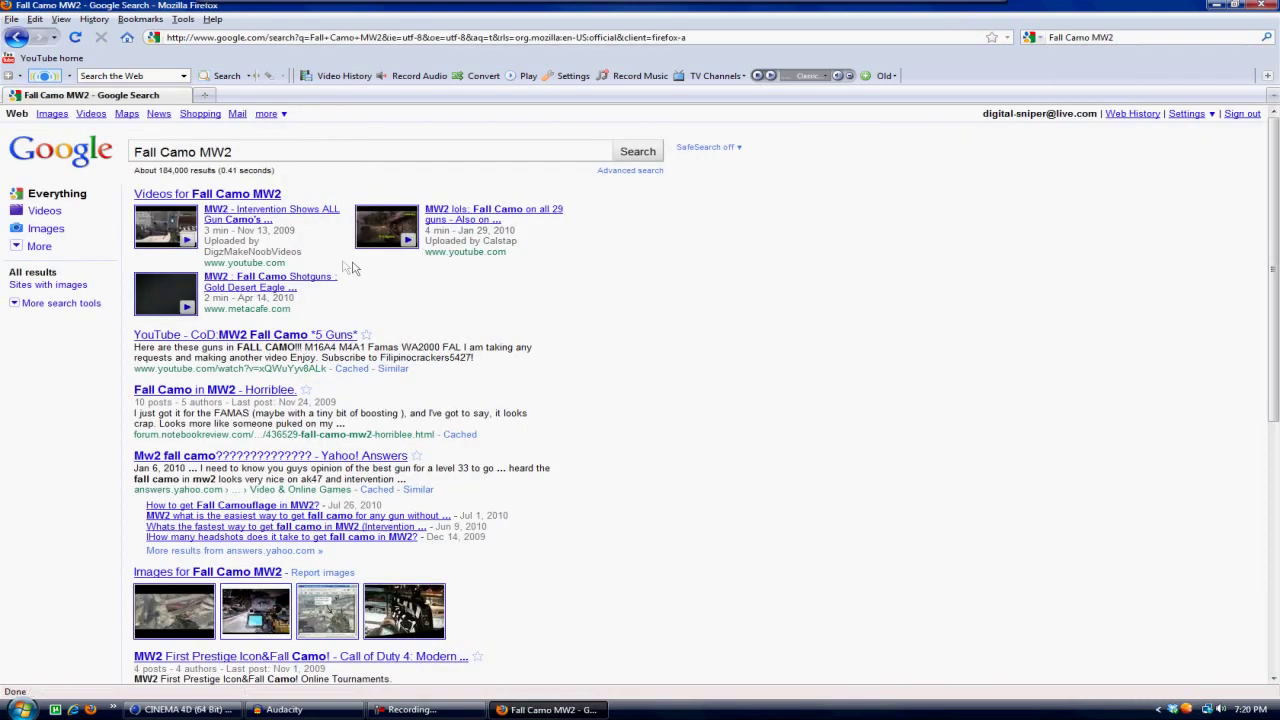
left_click(42, 115)
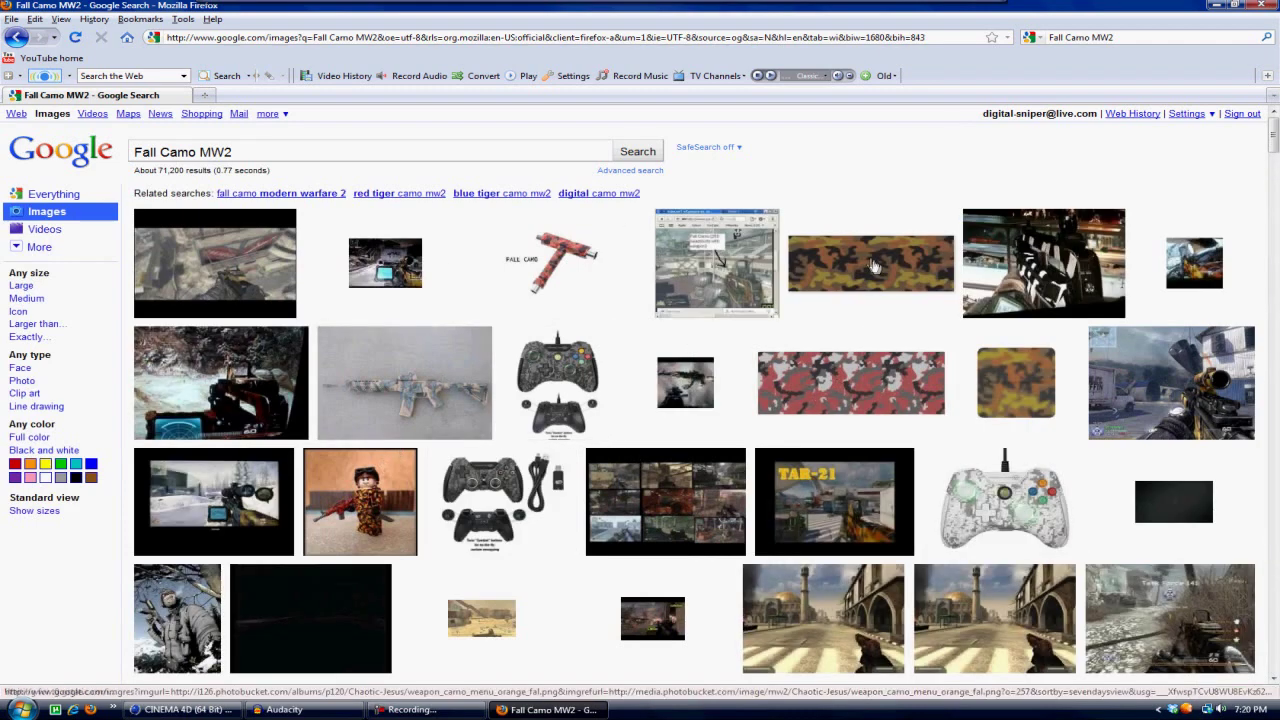
Step: Save the orange fall camouflage pattern from the image results to the Desktop as a JPEG named Fall
left_click(871, 265)
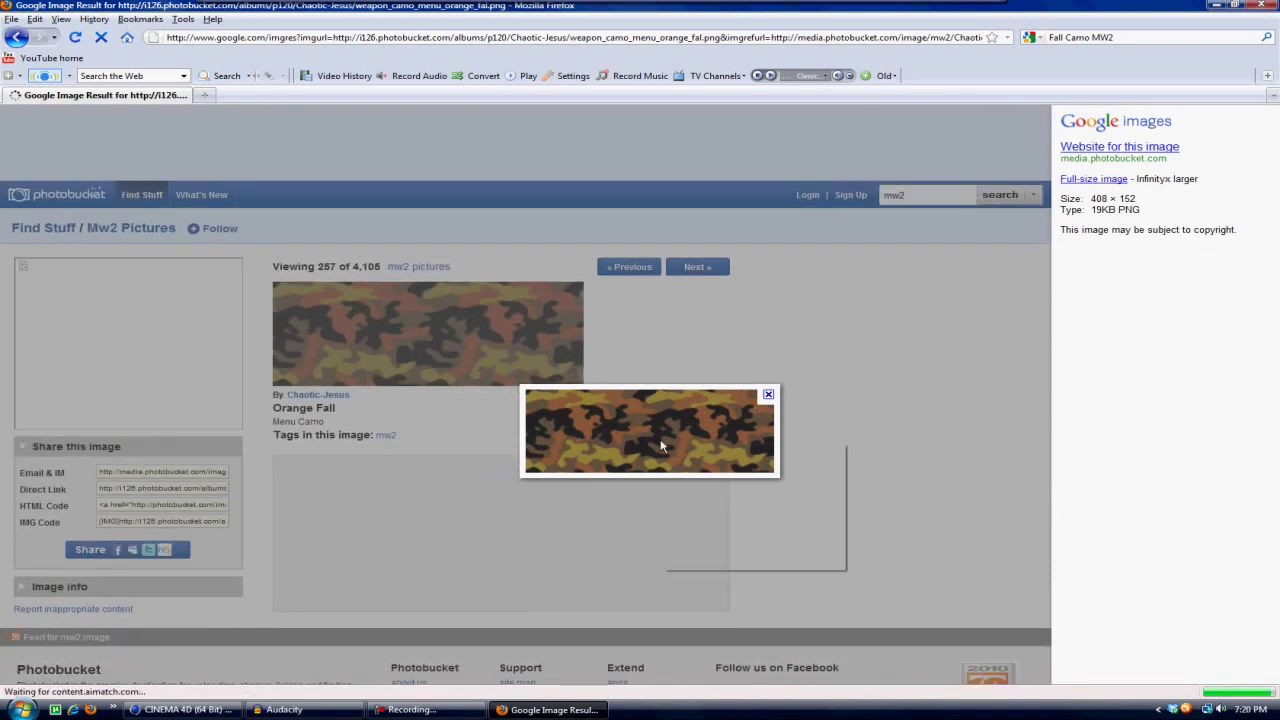
right_click(662, 446)
left_click(733, 513)
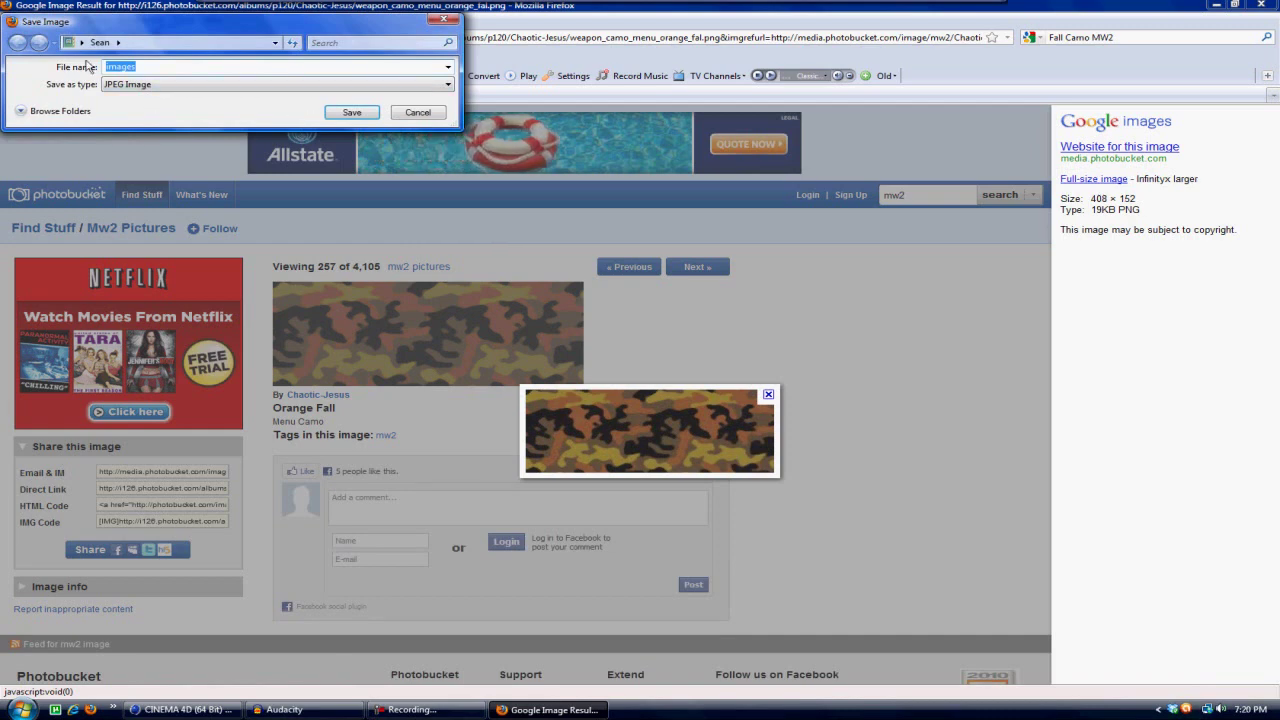
left_click(118, 42)
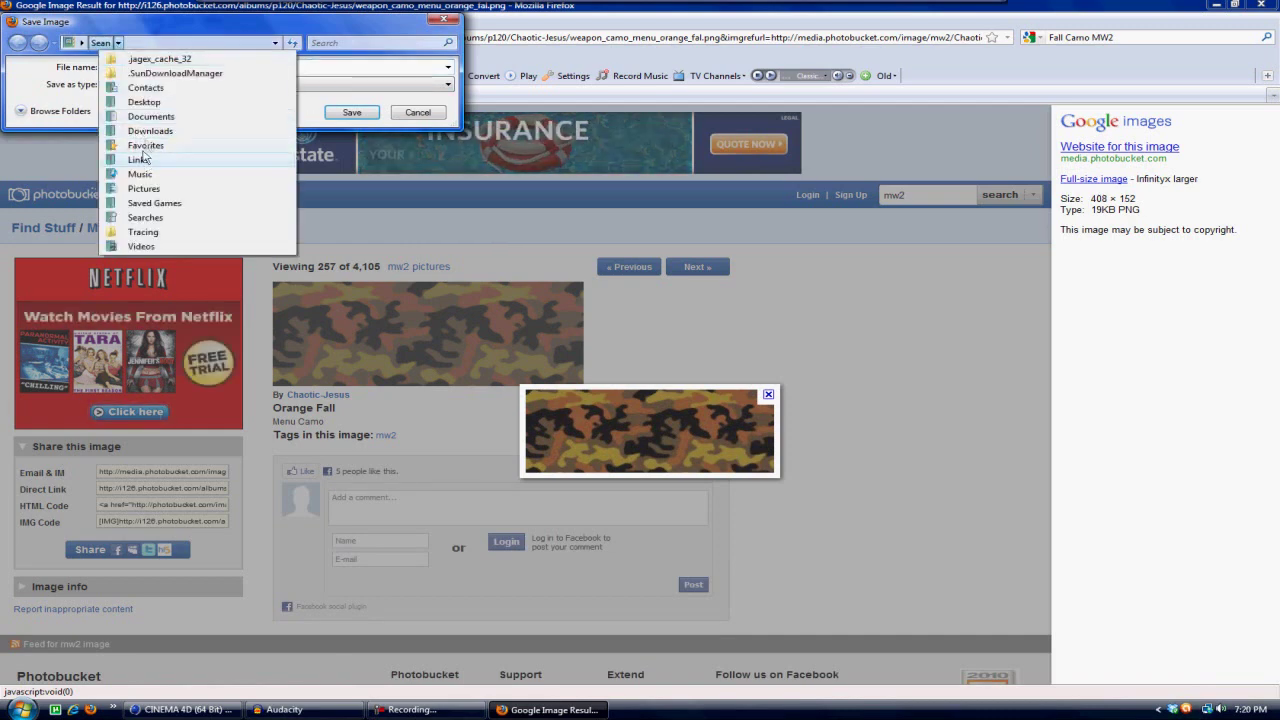
left_click(145, 102)
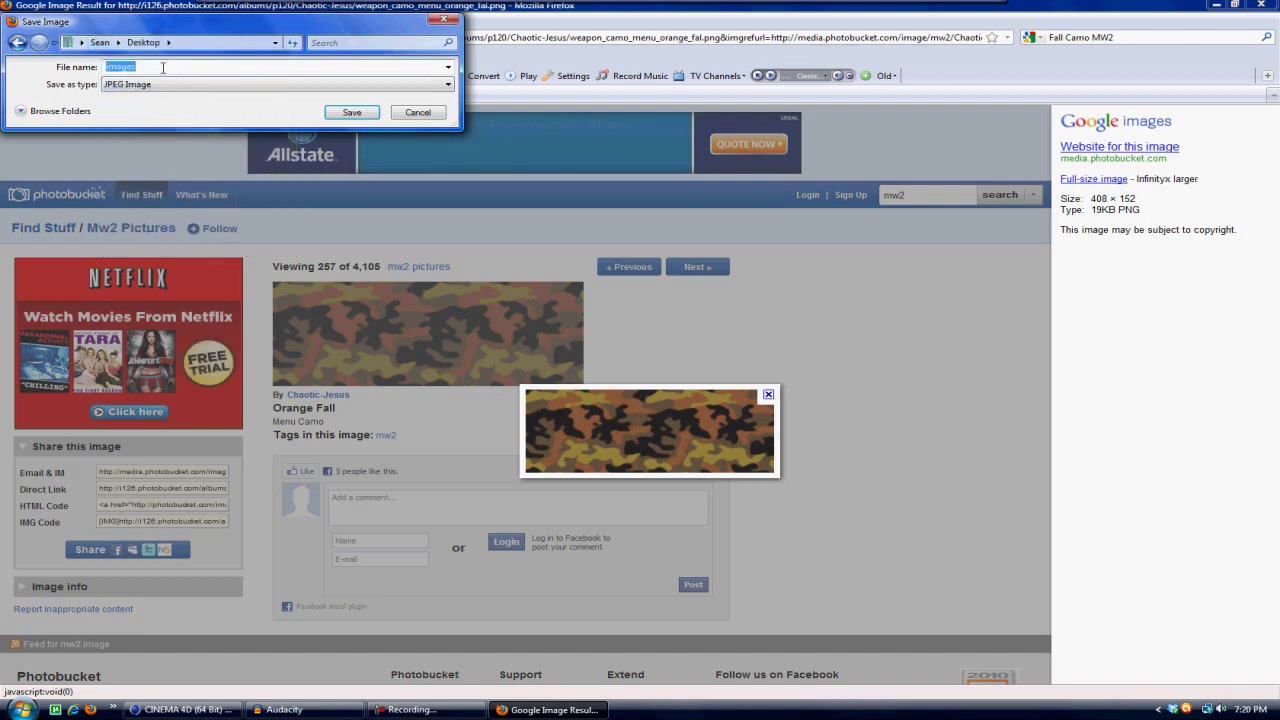
type("Fall")
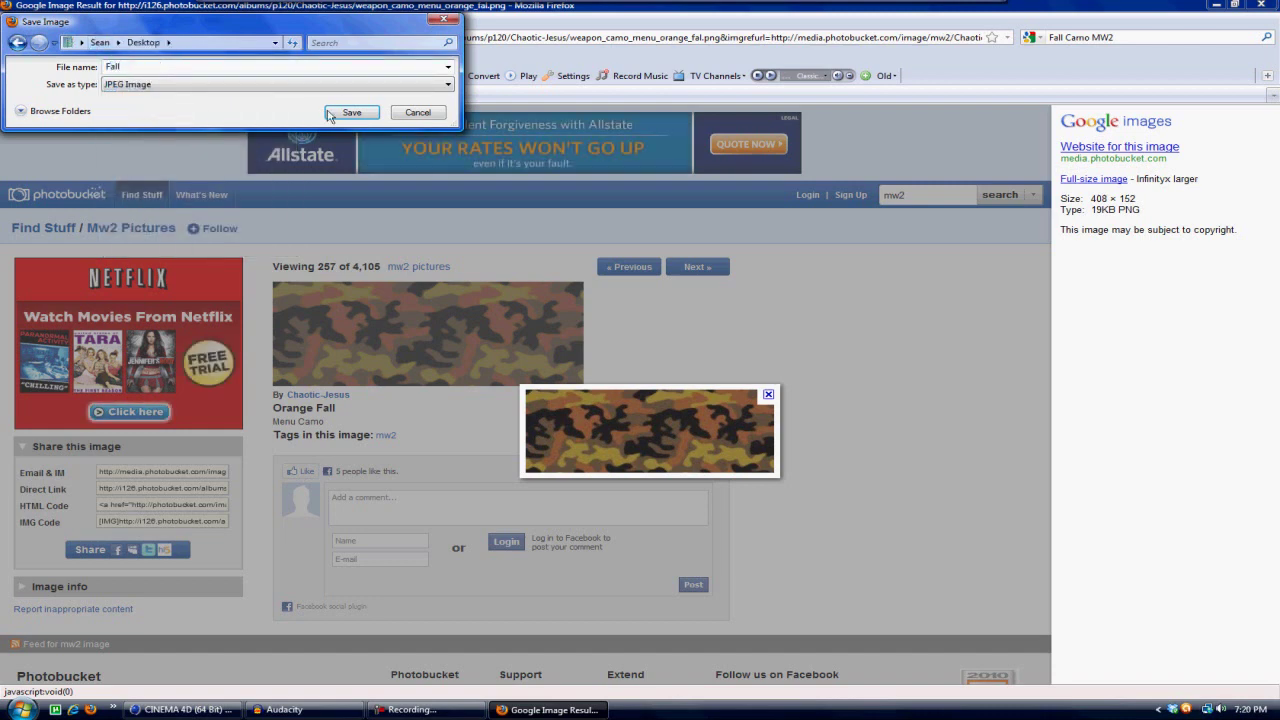
left_click(352, 112)
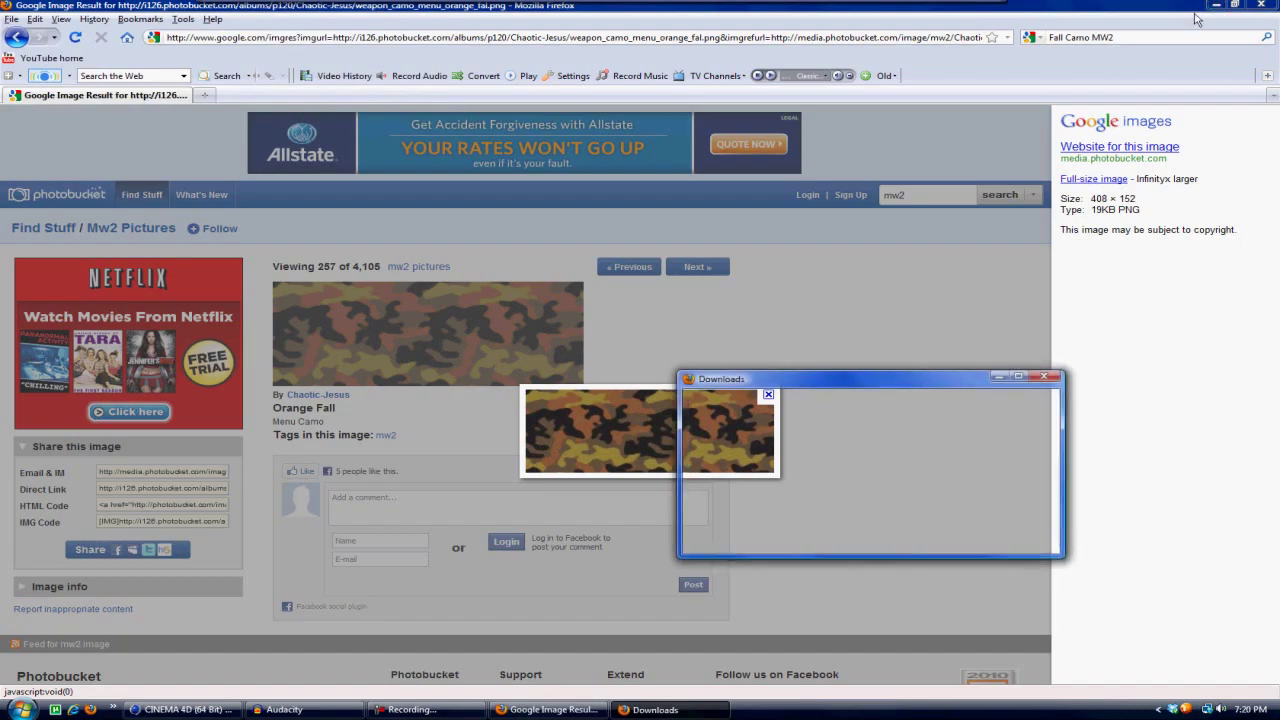
left_click(1217, 6)
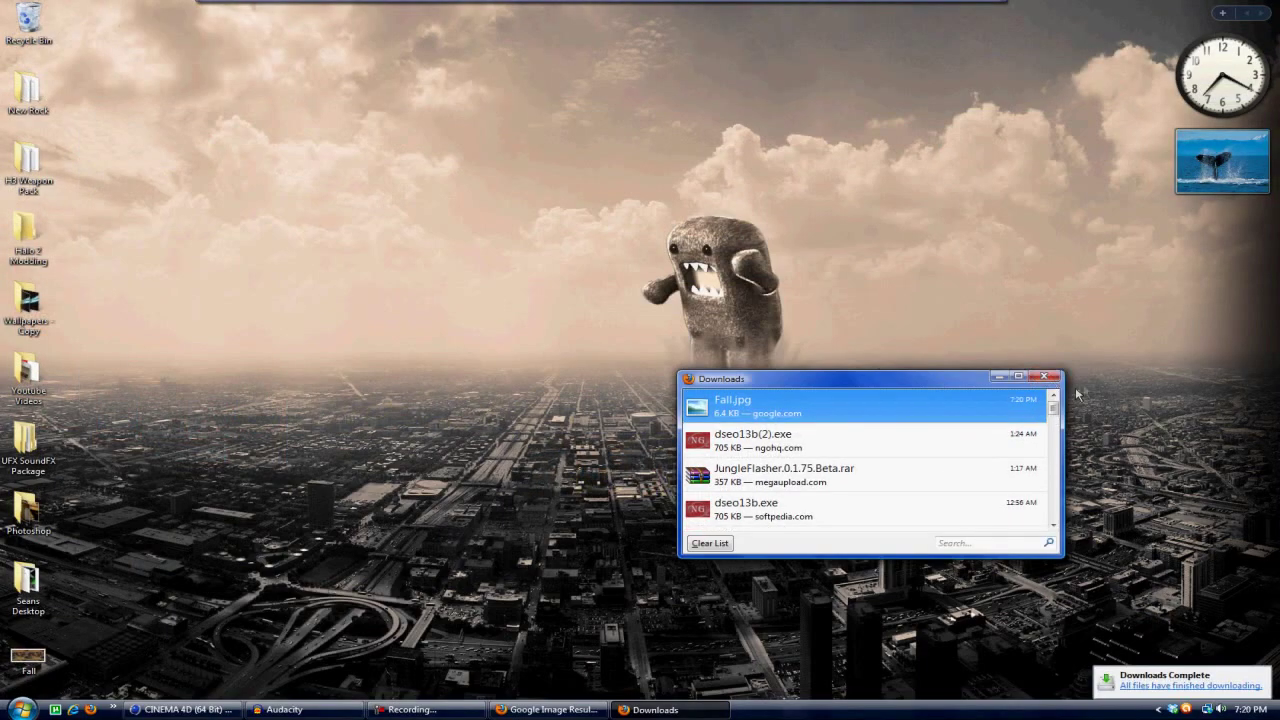
left_click(1047, 378)
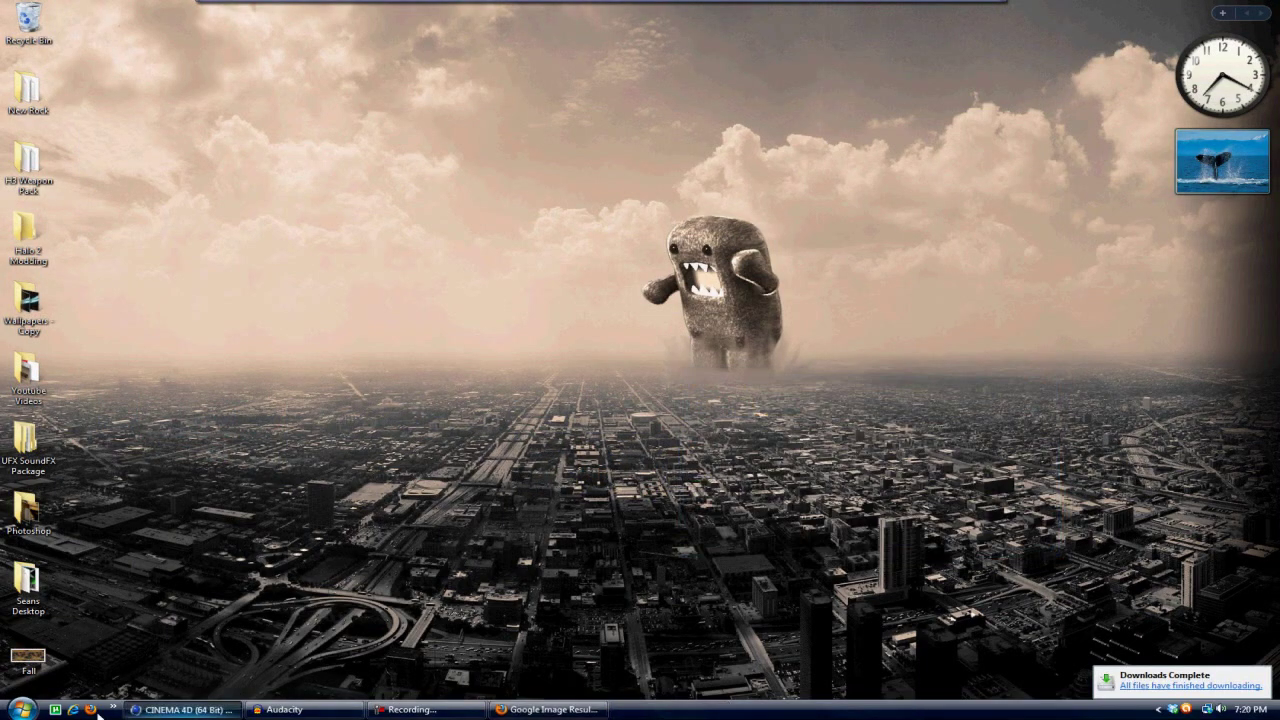
Step: Switch to CINEMA 4D, create a new material and open it in the Material Editor
left_click(185, 709)
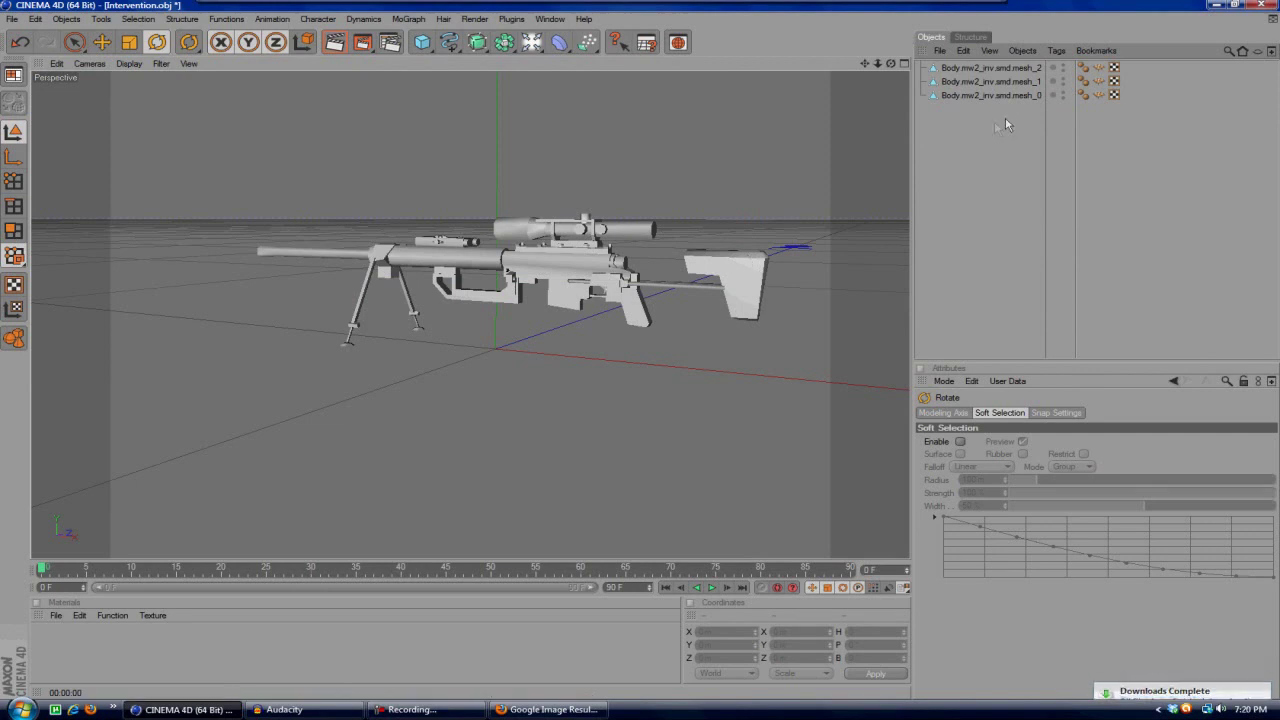
double_click(48, 651)
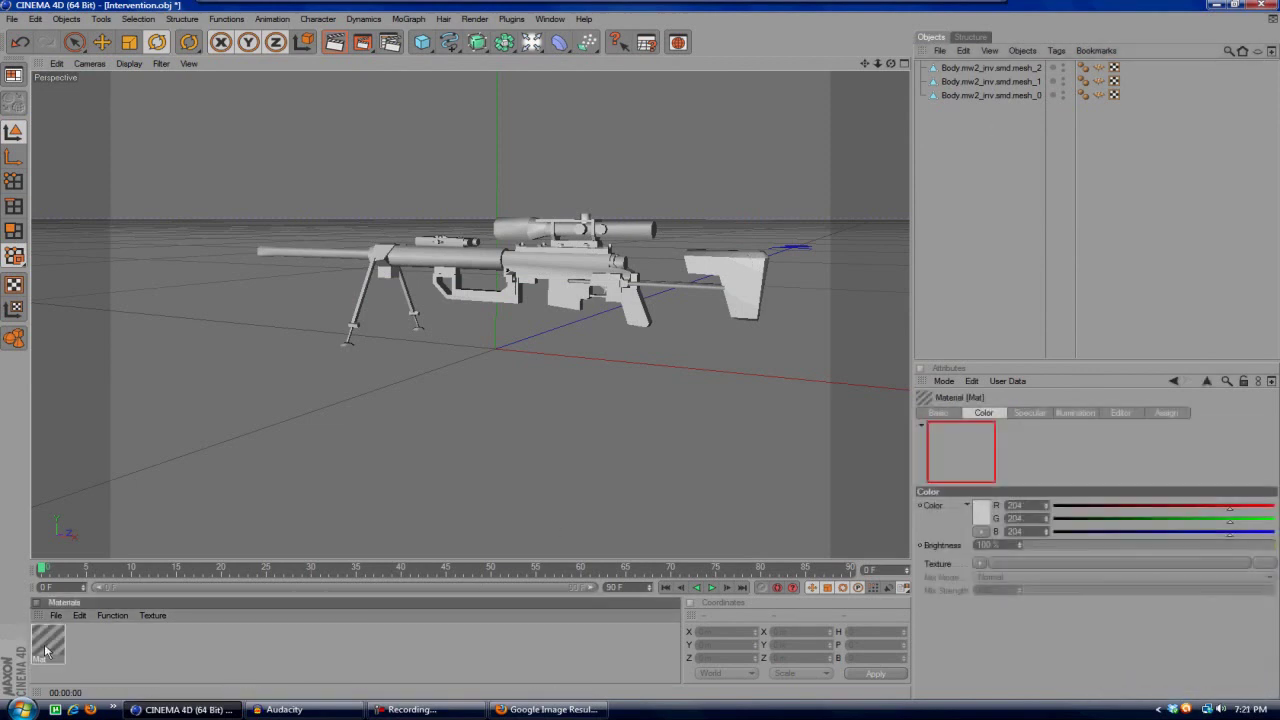
double_click(48, 640)
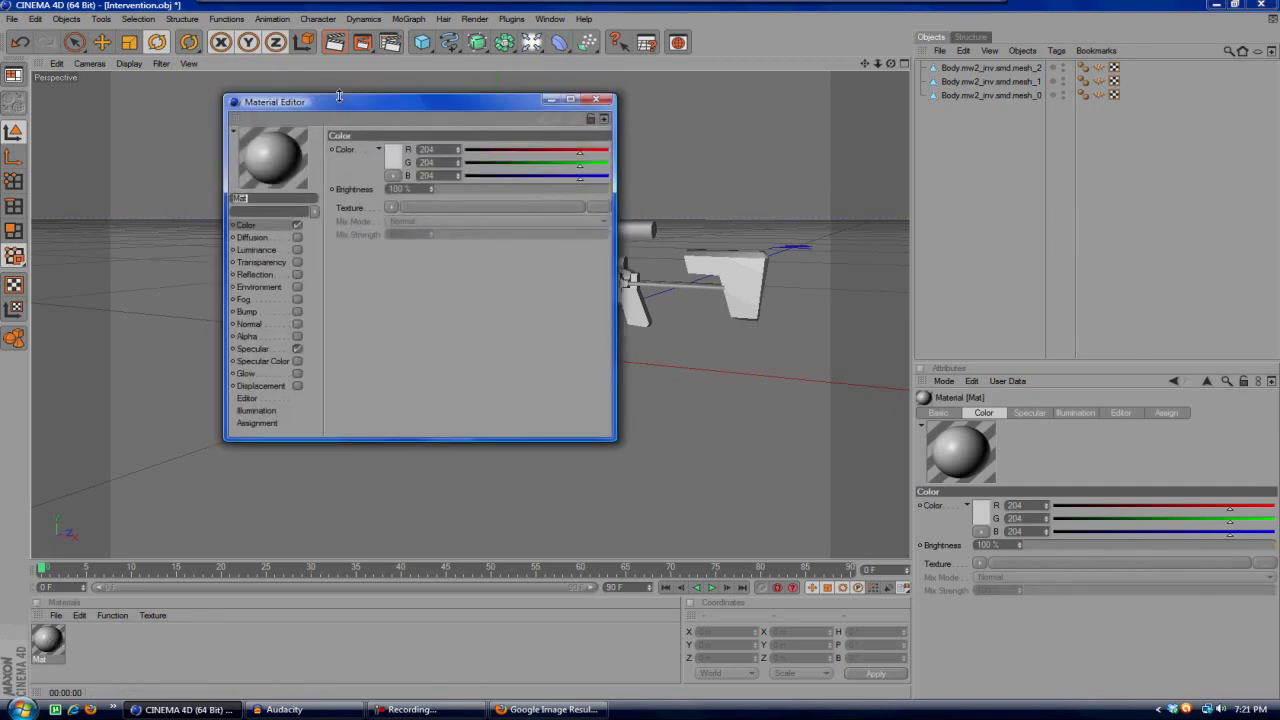
left_click_drag(344, 98, 396, 133)
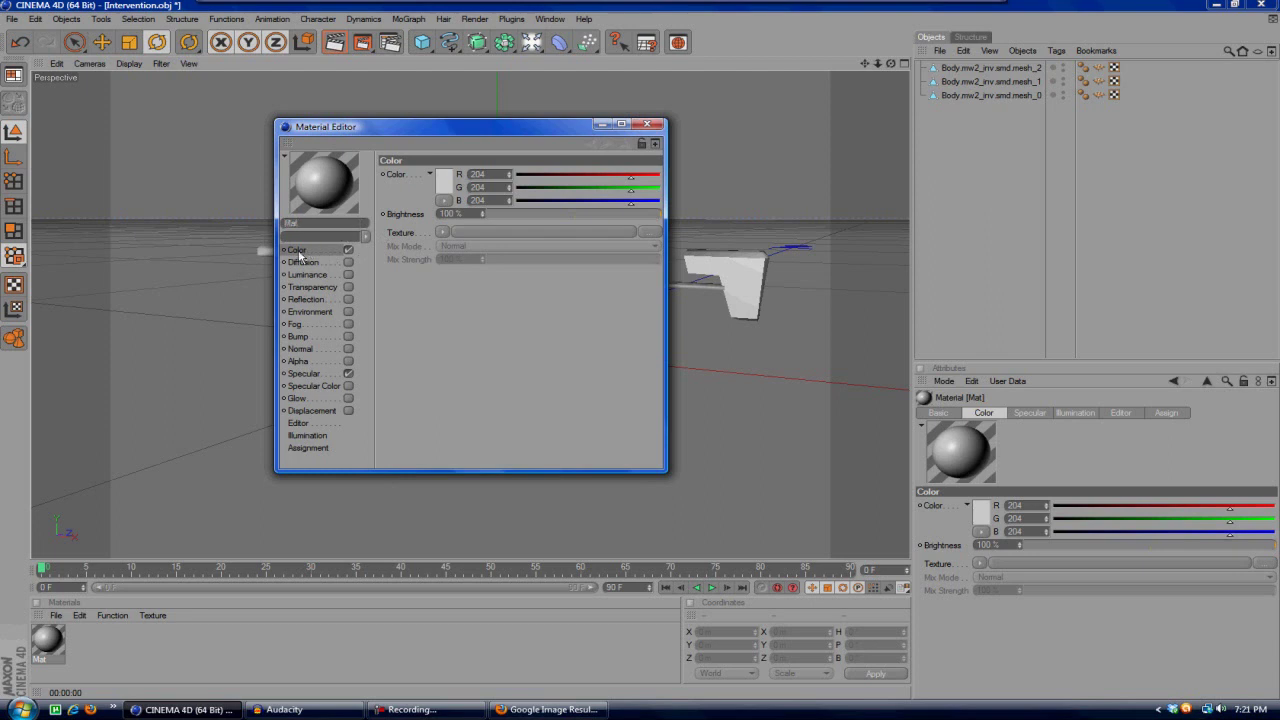
Step: Load the Fall image from the Desktop as the material's color texture without copying it, and apply the material to the rifle body
left_click(442, 233)
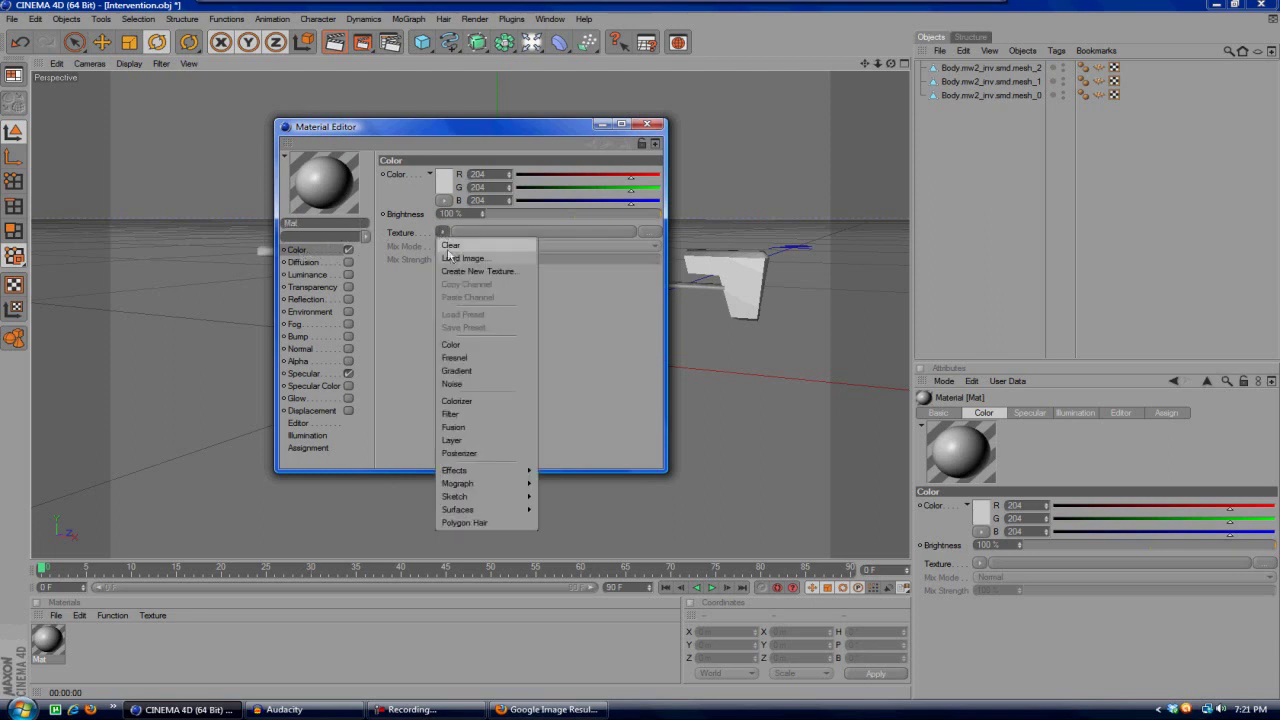
left_click(463, 258)
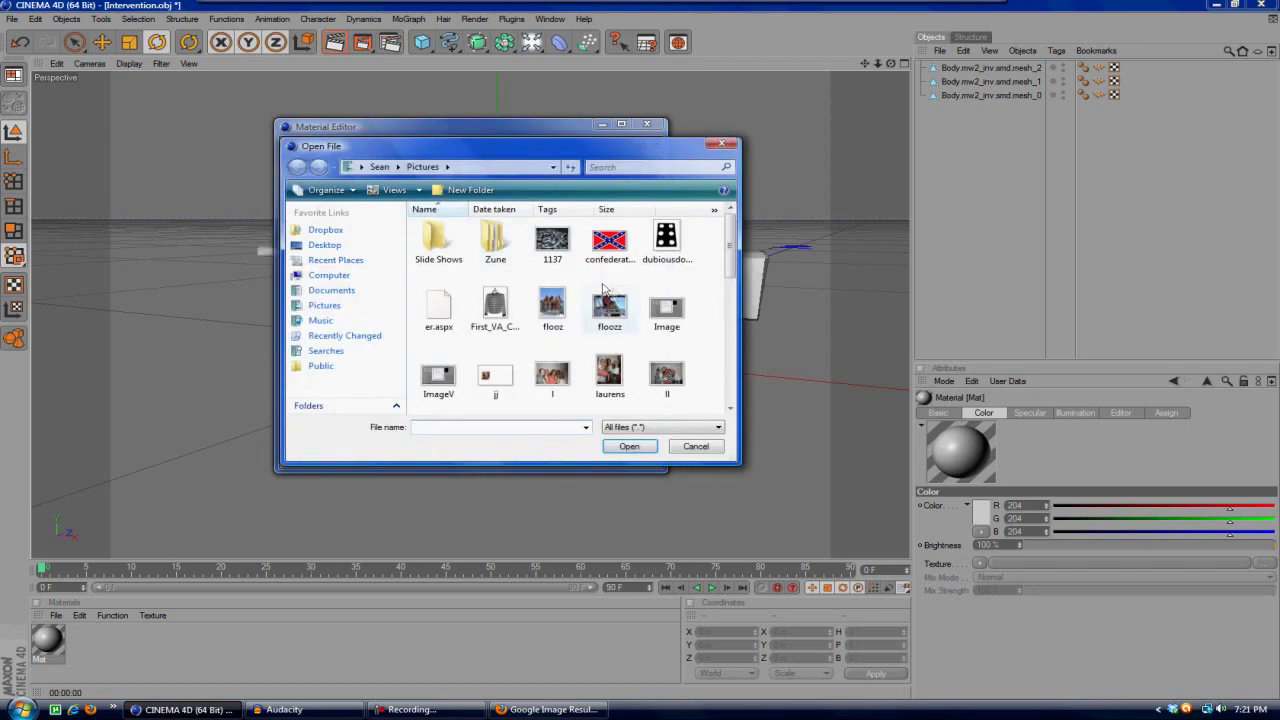
left_click(324, 245)
scroll(528, 309, "down", 6)
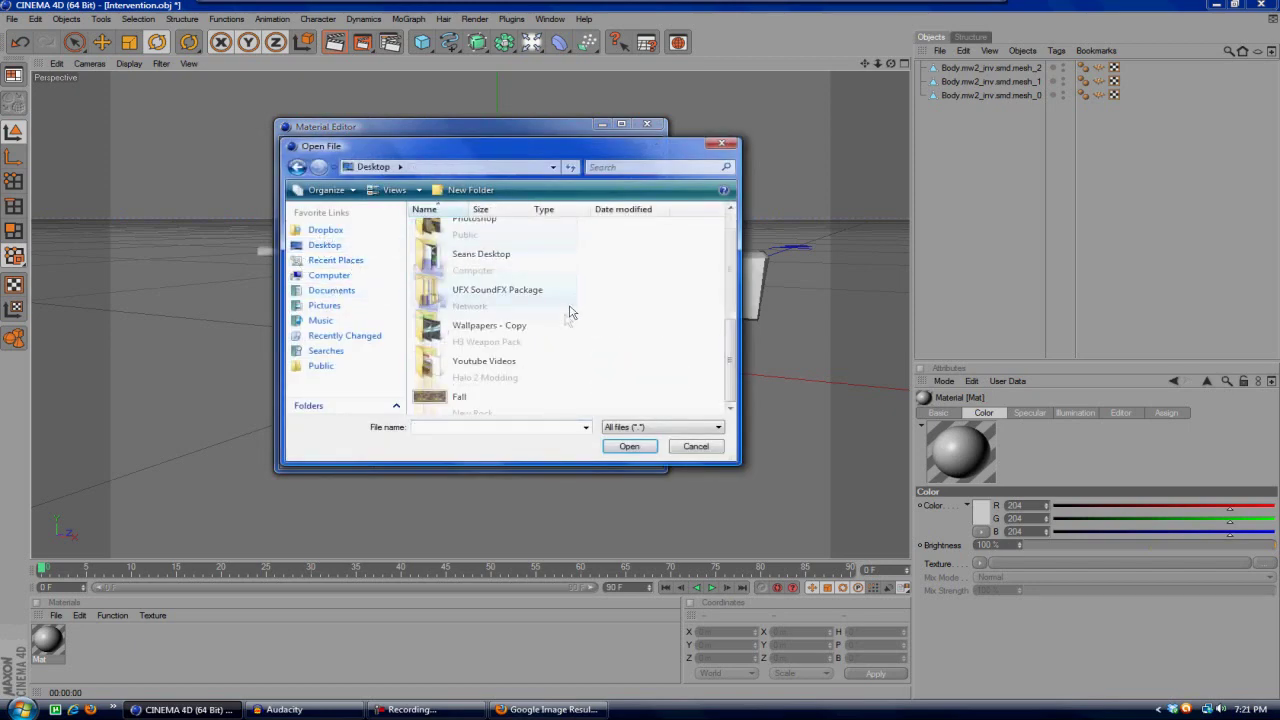
left_click(451, 398)
left_click(616, 445)
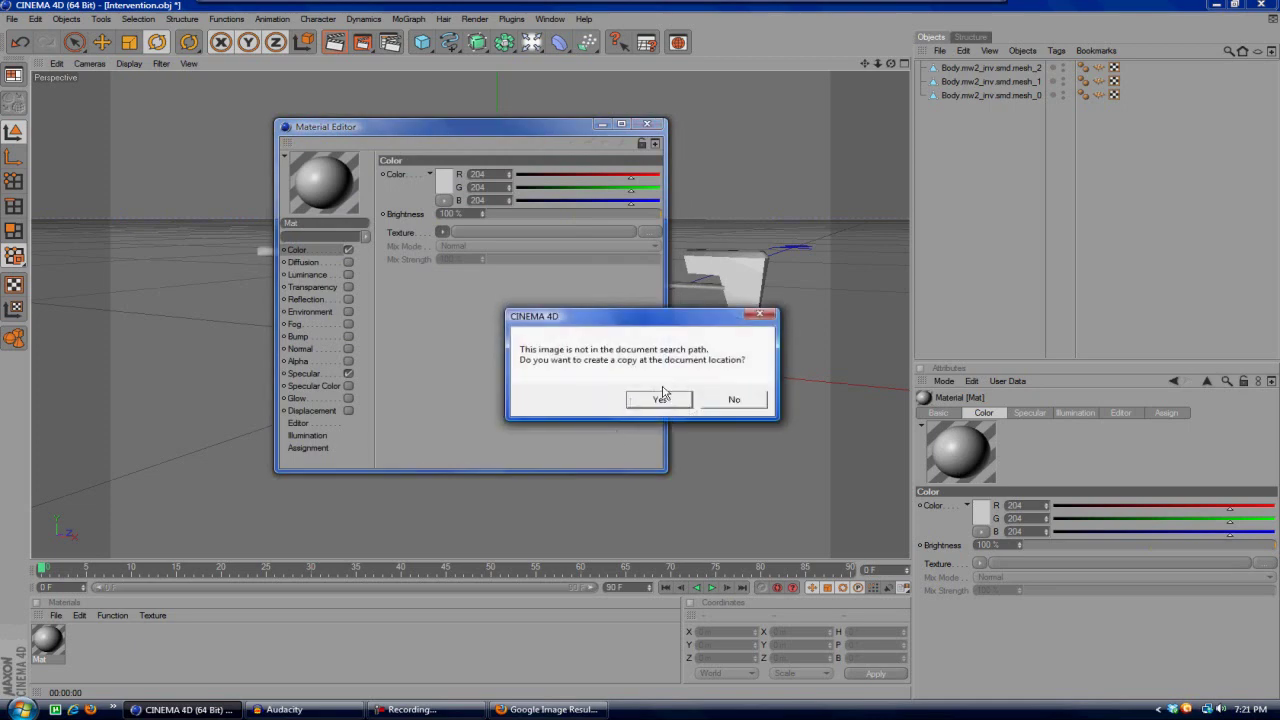
left_click(737, 400)
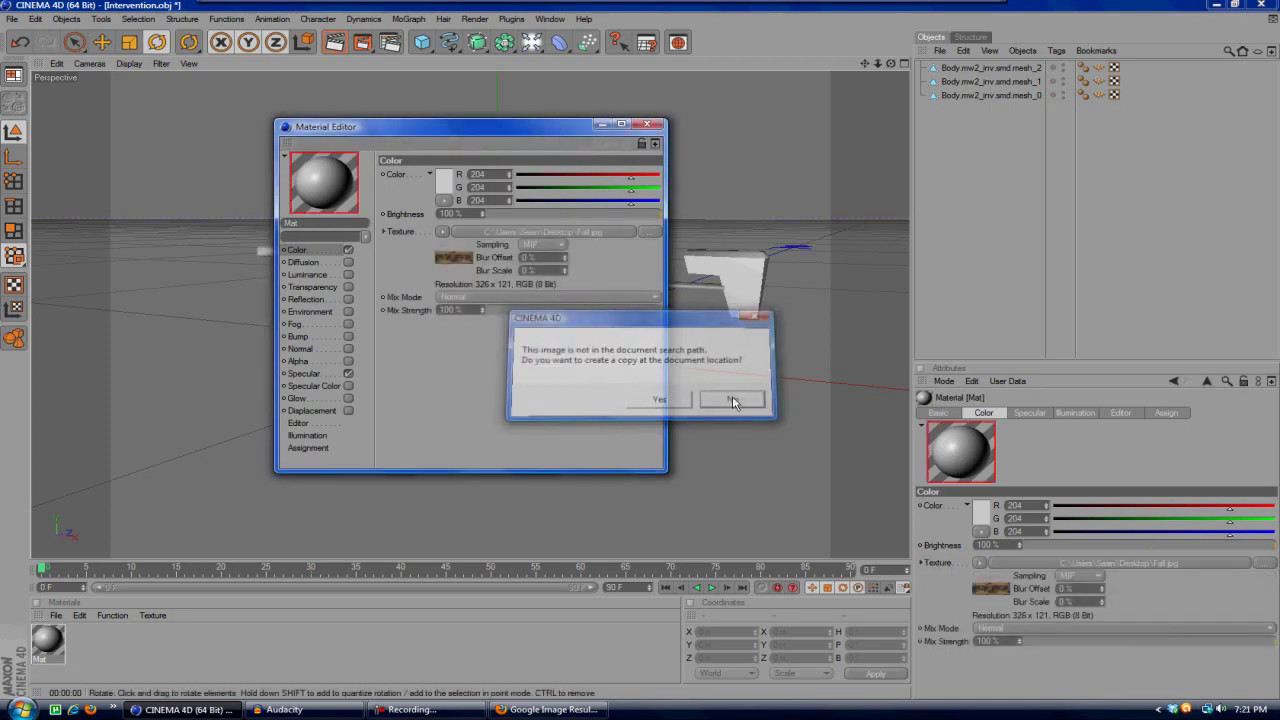
left_click(646, 124)
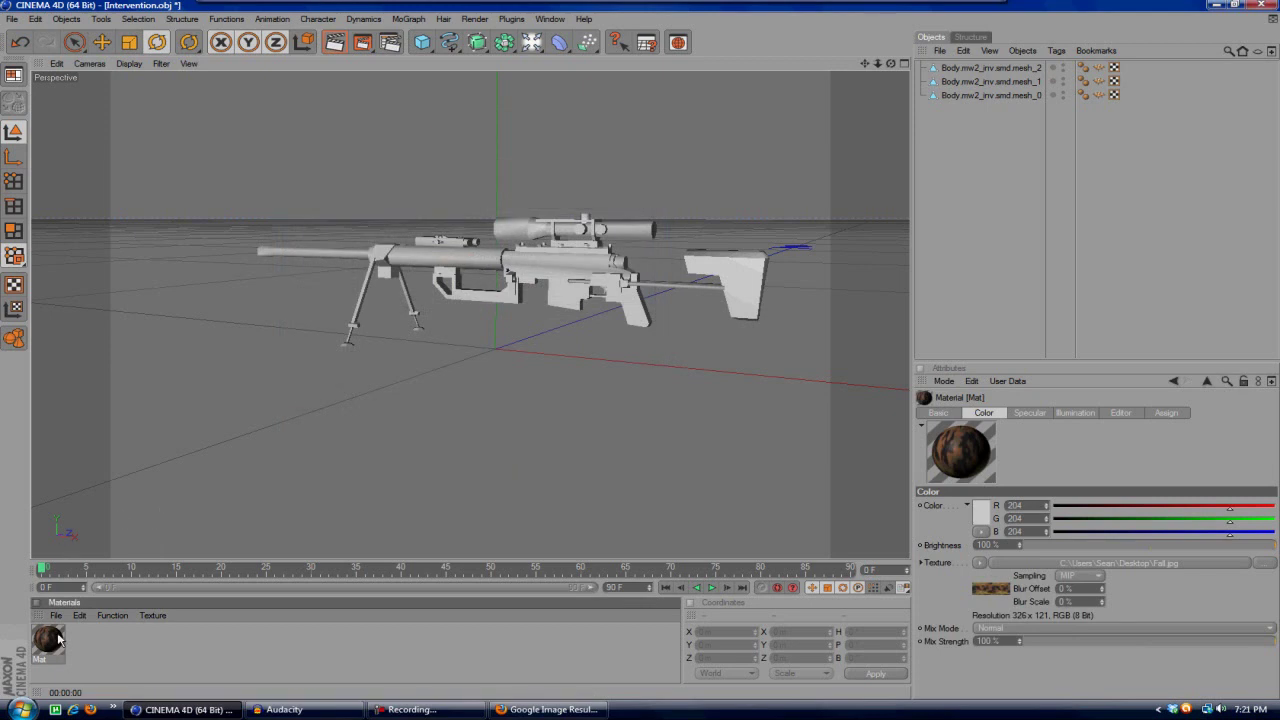
left_click_drag(48, 641, 470, 263)
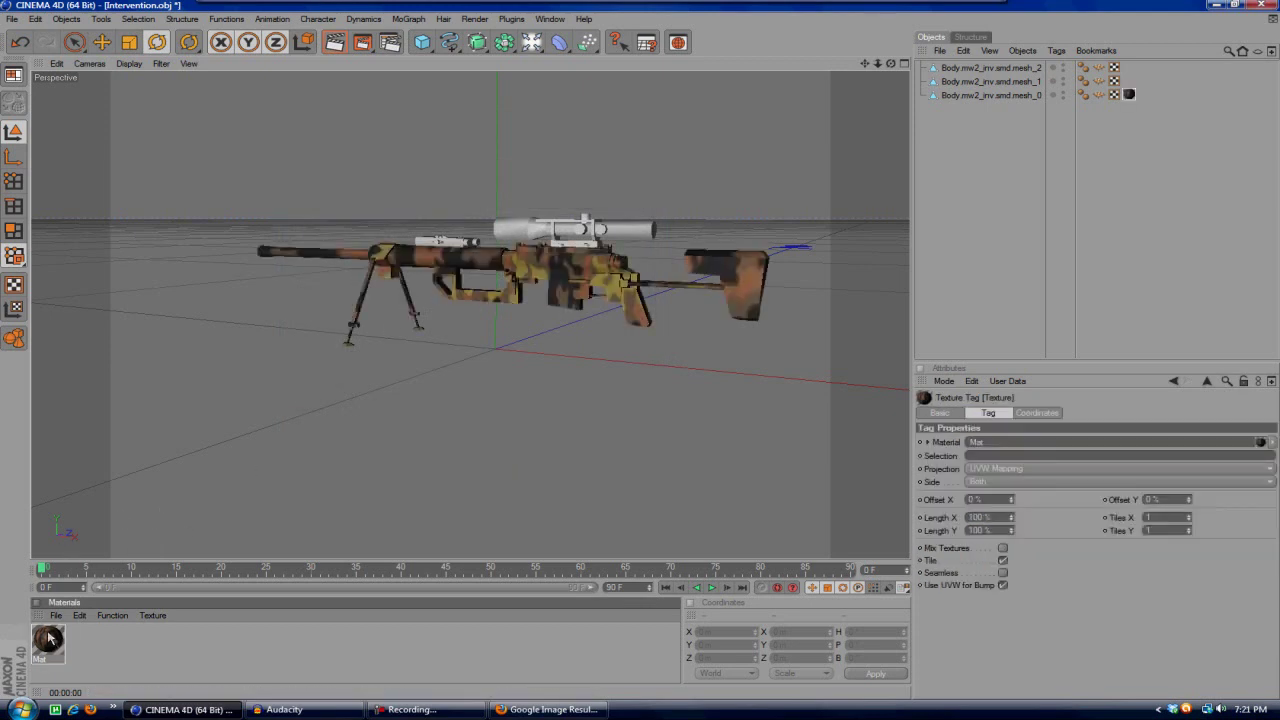
Step: Try the camo material on the rifle's scope, and delete the resulting texture tag from Body.mw2_inv.smd.mesh_2
left_click_drag(48, 641, 520, 230)
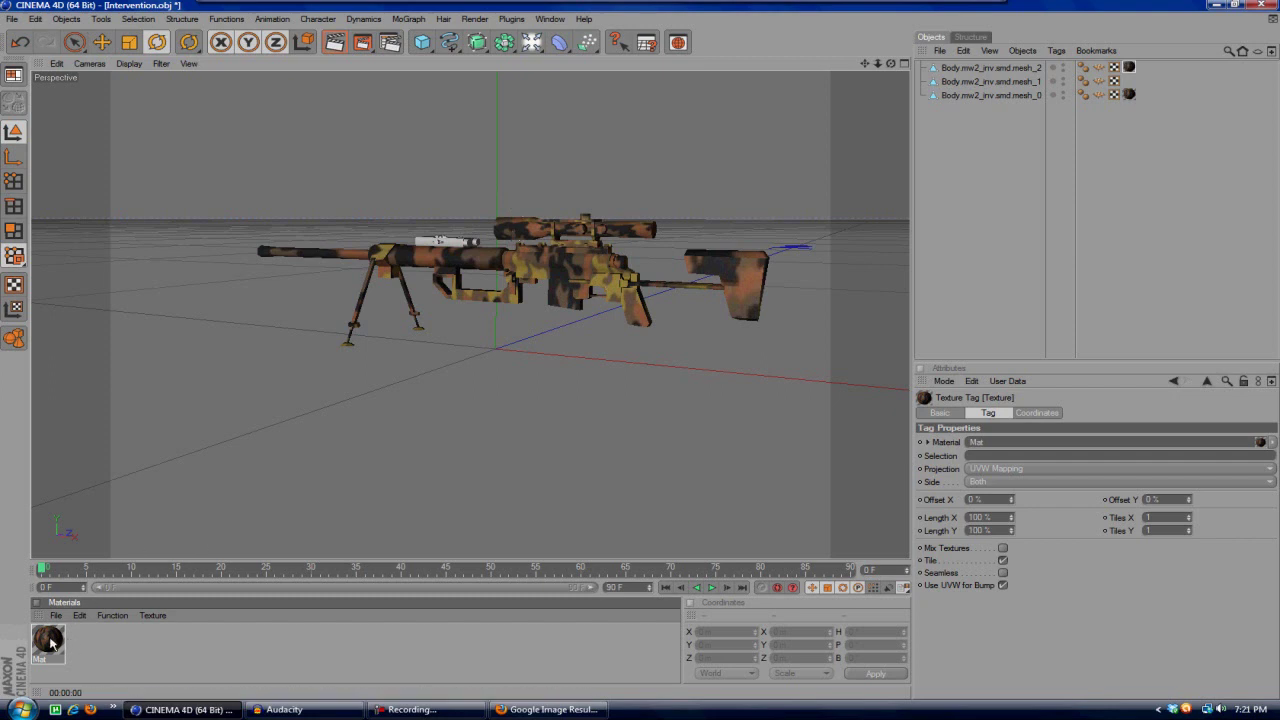
left_click_drag(52, 641, 112, 620)
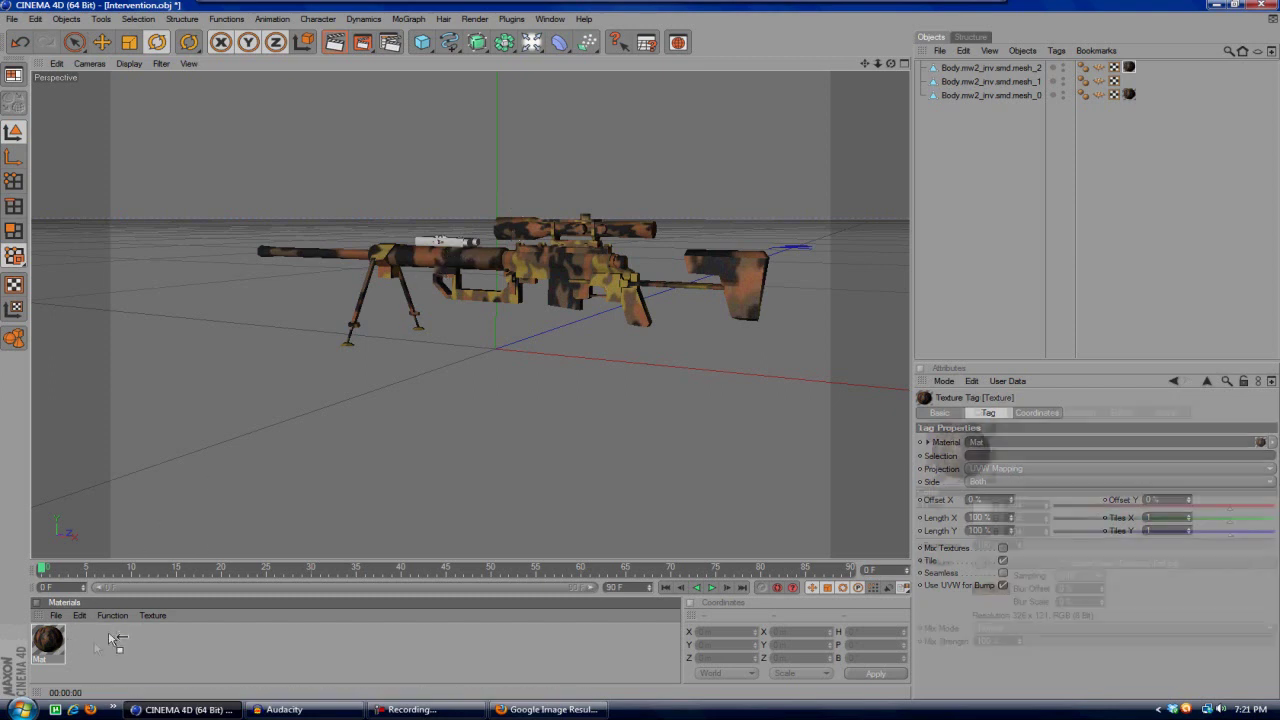
right_click(1131, 67)
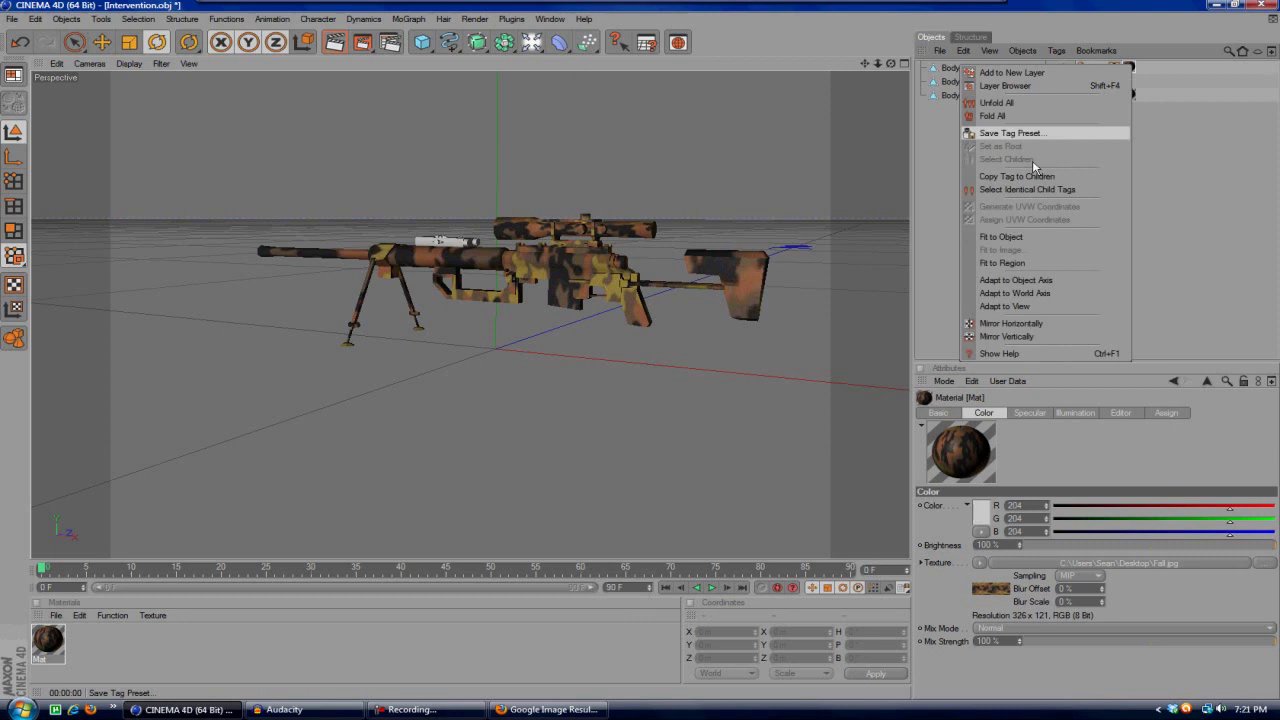
left_click(938, 148)
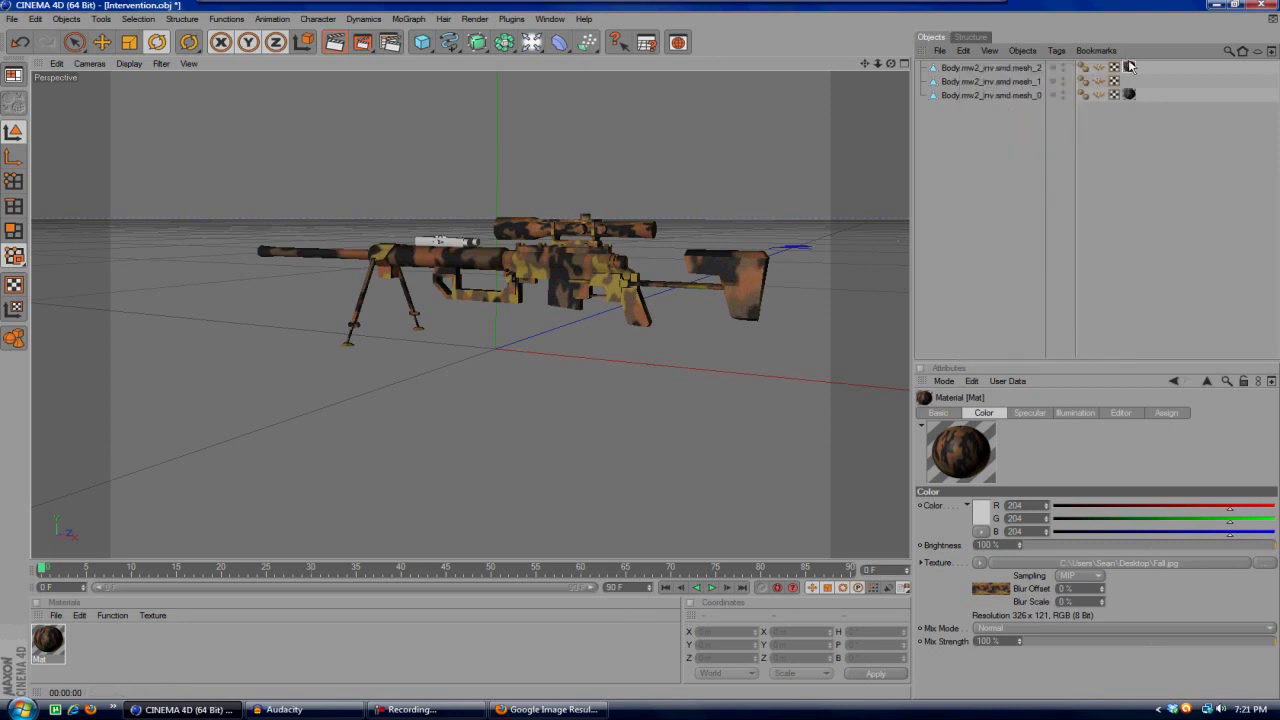
left_click(1129, 67)
left_click(962, 50)
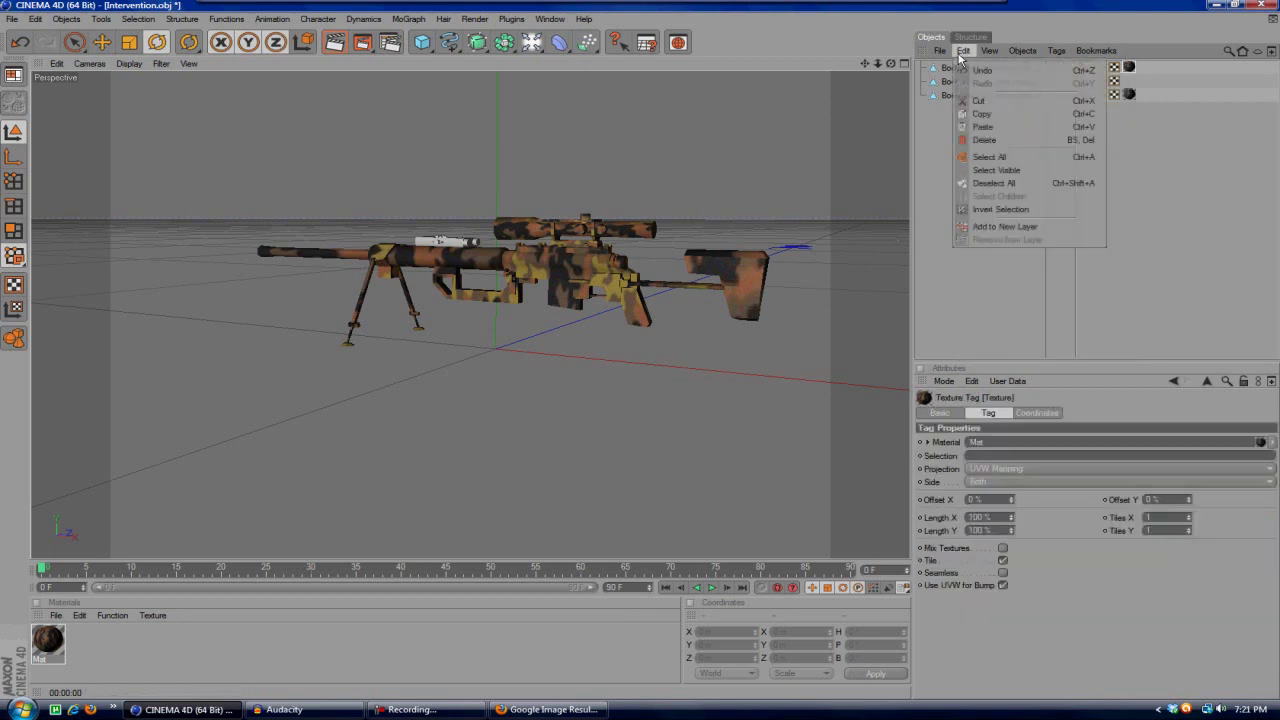
left_click(993, 145)
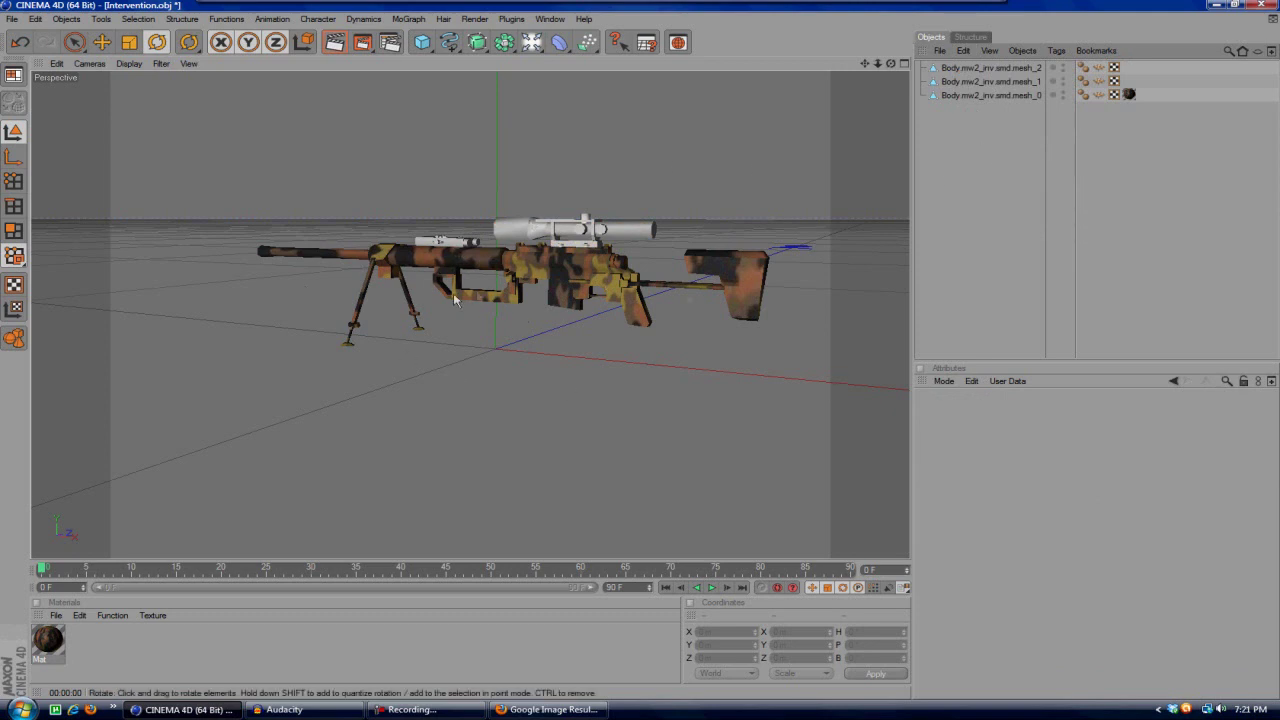
Step: Create a second material and set its color to black, RGB 0, 0, 0
double_click(98, 648)
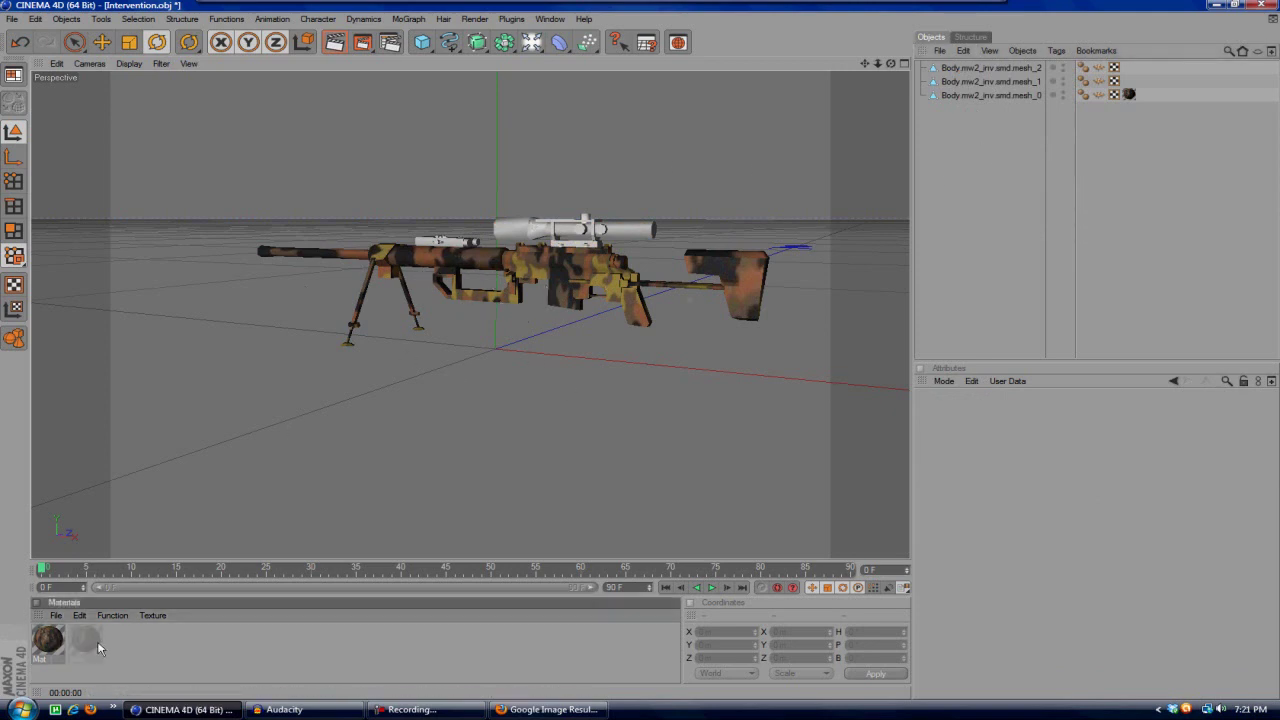
double_click(47, 640)
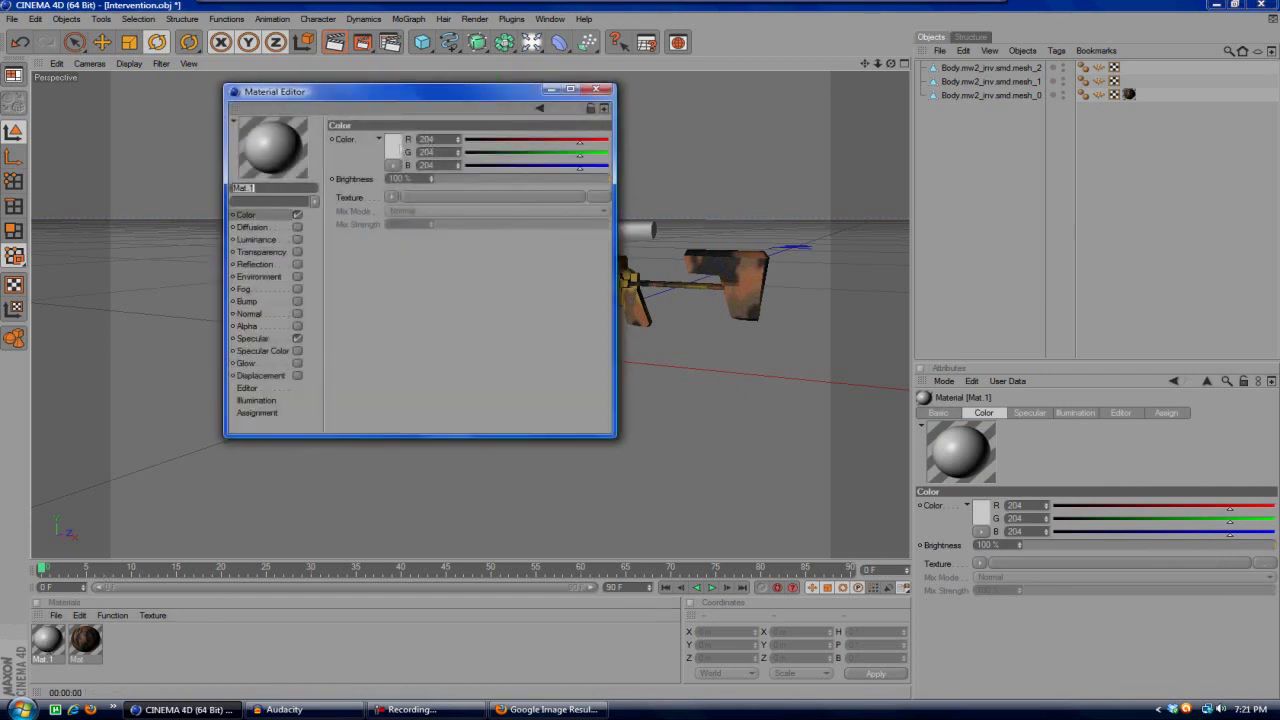
left_click(394, 150)
left_click(340, 166)
left_click(366, 200)
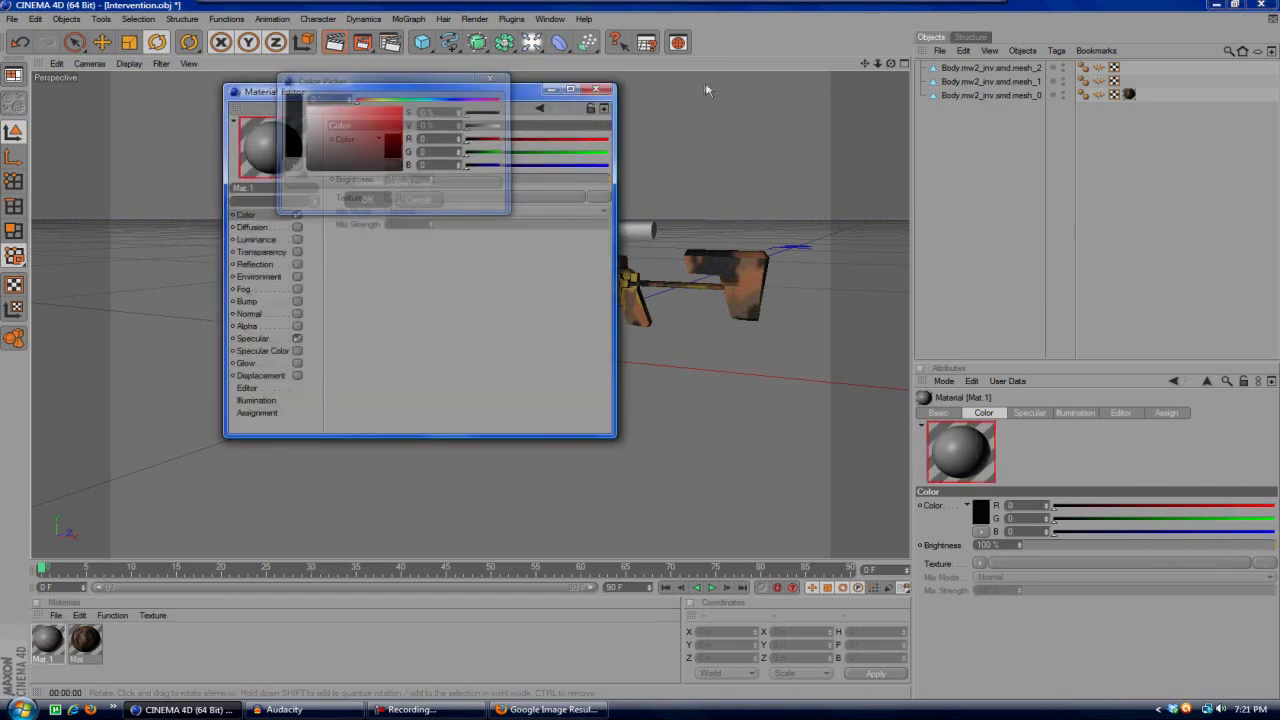
Step: Enable reflection on the black material at 3% brightness and close the Material Editor
left_click(256, 264)
left_click(297, 264)
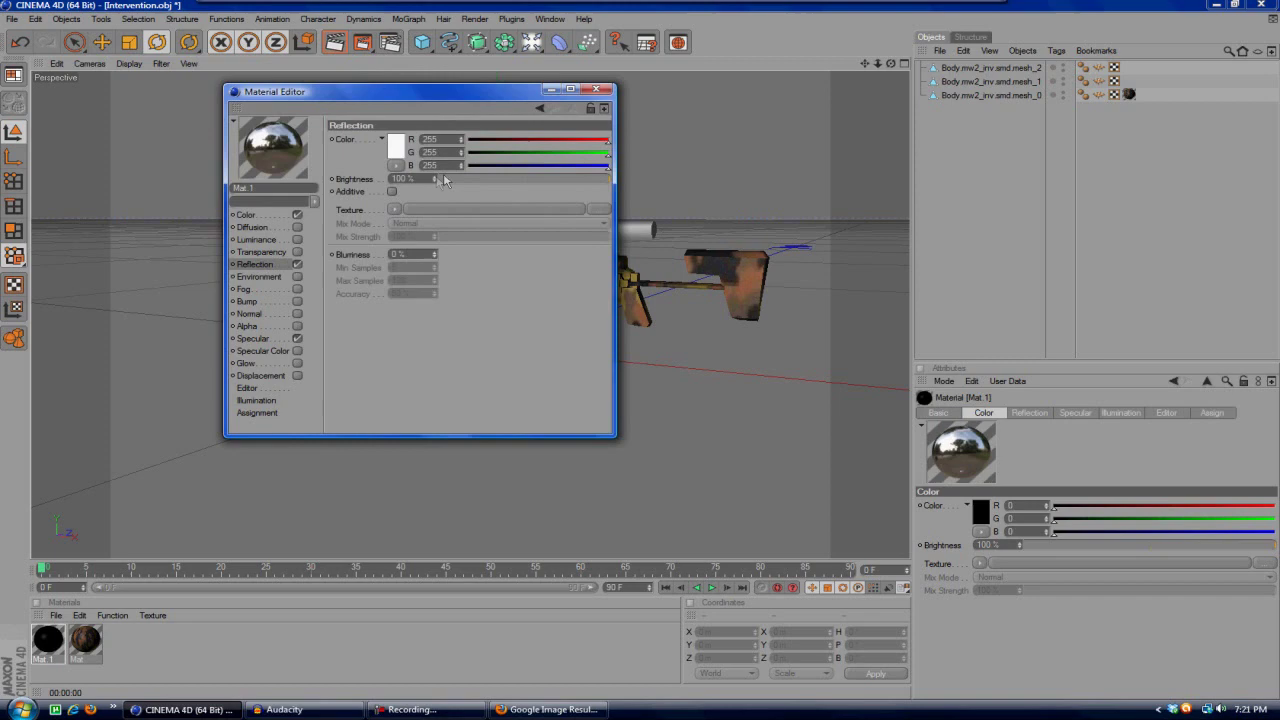
left_click_drag(605, 178, 453, 178)
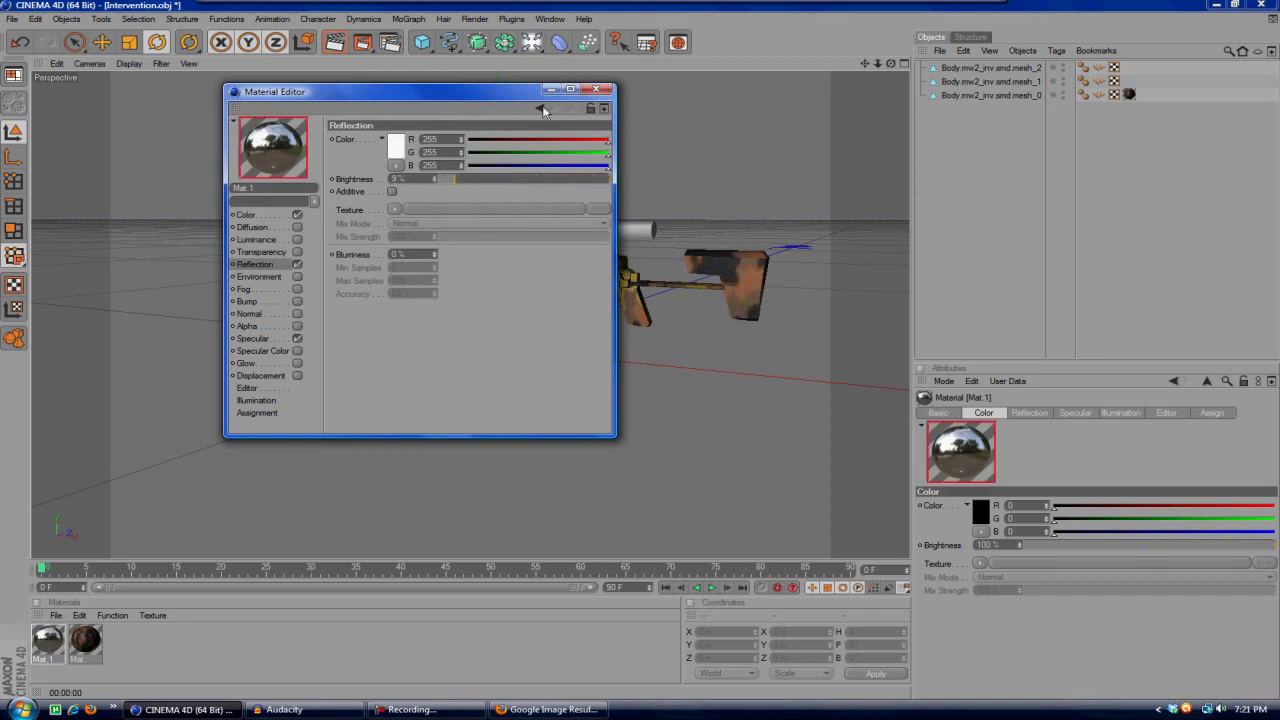
left_click(596, 89)
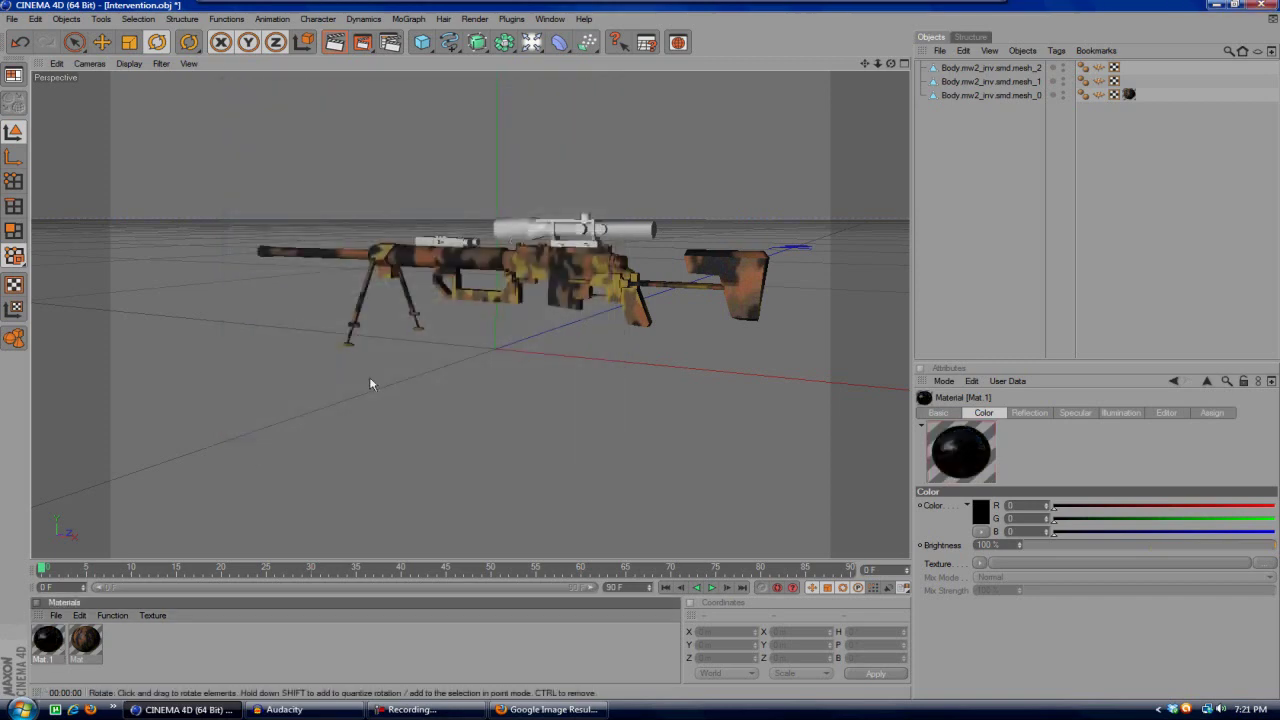
Step: Apply the black reflective material to the scope and the smaller attachment ahead of it, and render the view
left_click_drag(502, 233, 502, 233)
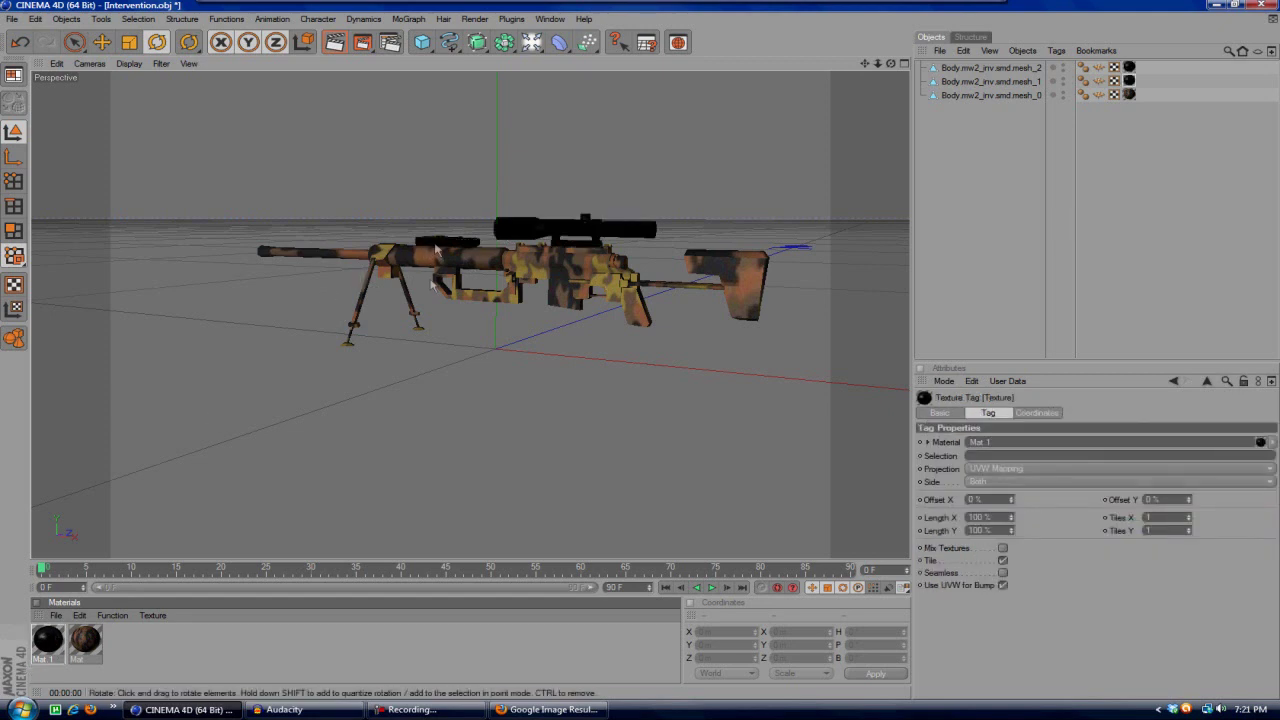
left_click(335, 42)
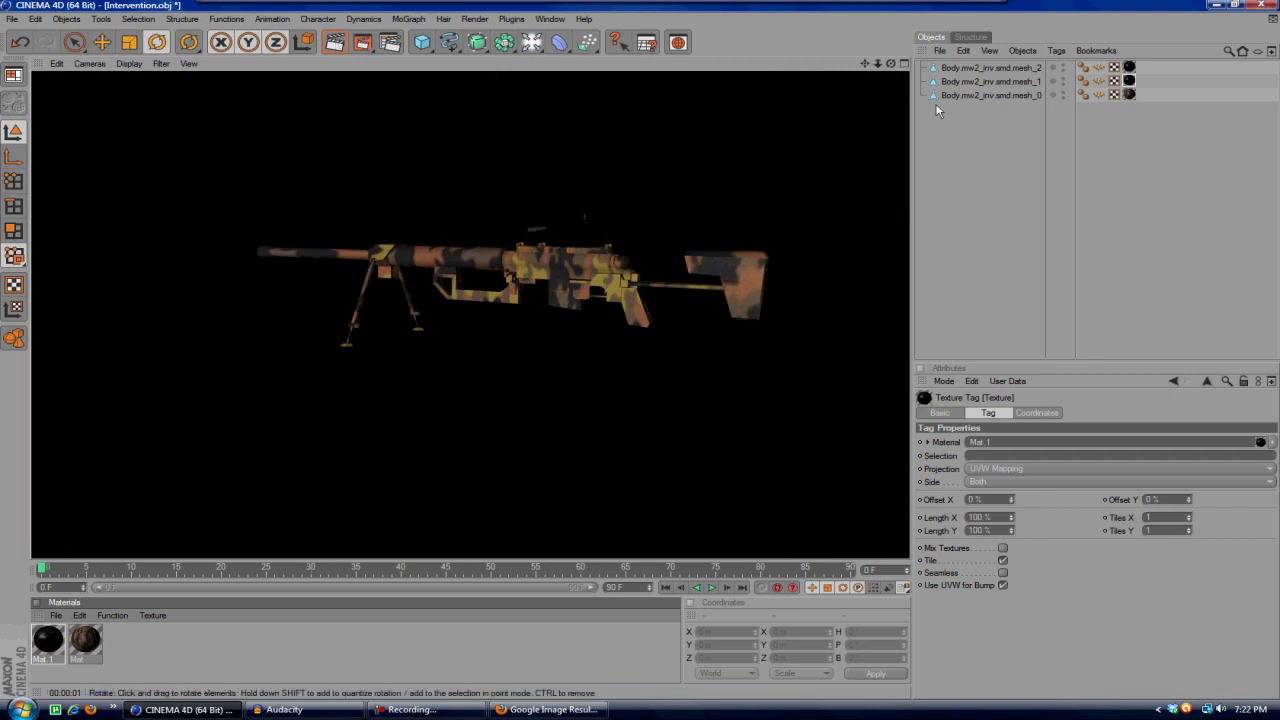
Step: Add a Sky object to the scene and render the rifle from a rear three-quarter angle
left_click_drag(890, 63, 800, 125)
left_click(531, 42)
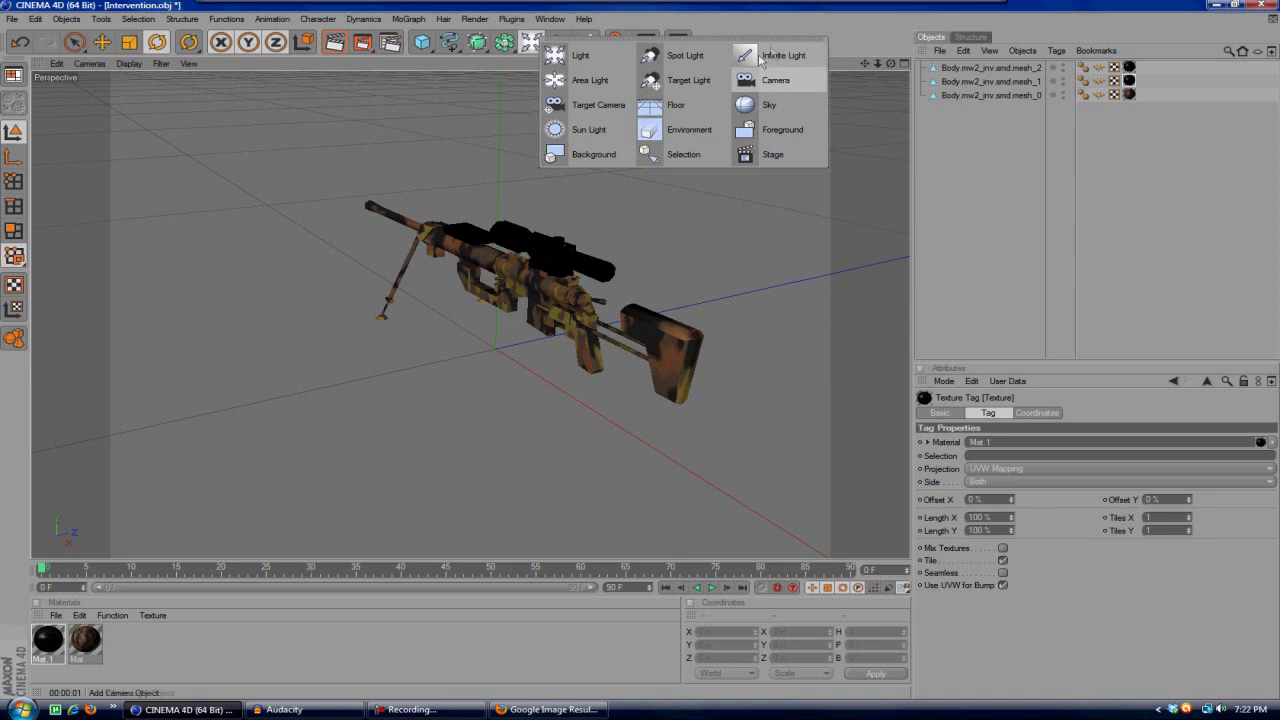
left_click(760, 105)
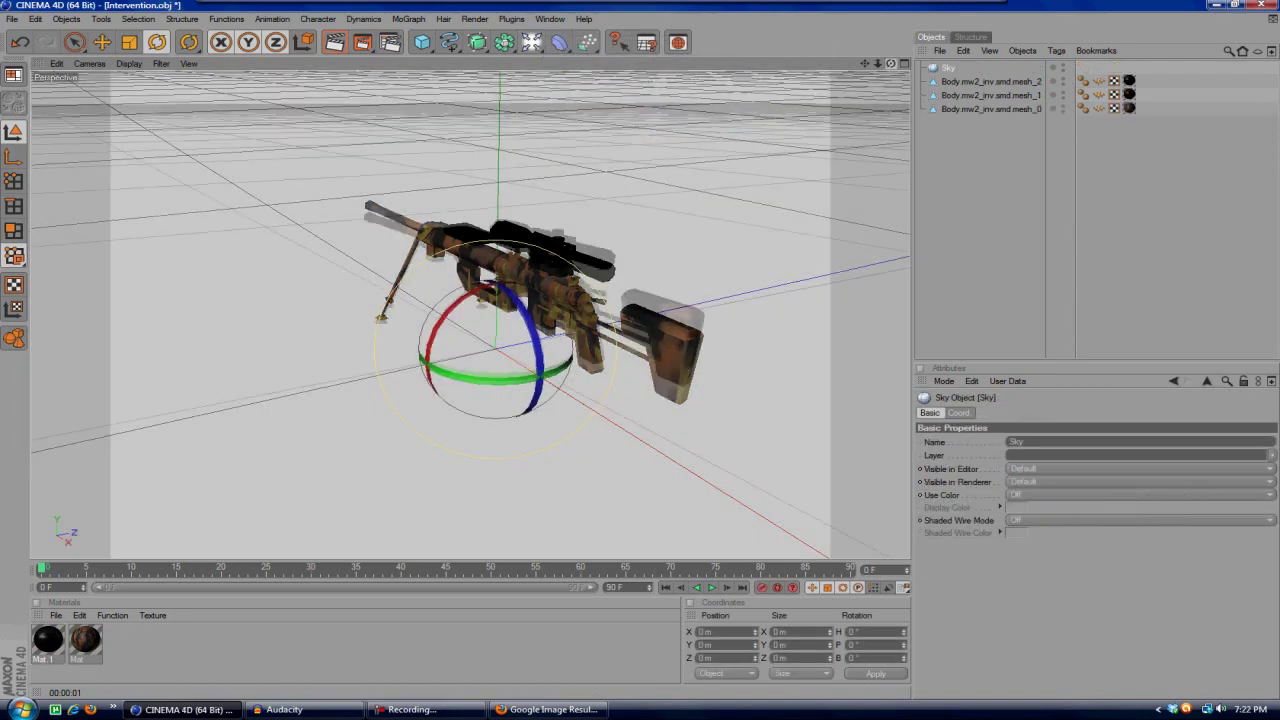
left_click_drag(891, 63, 860, 80)
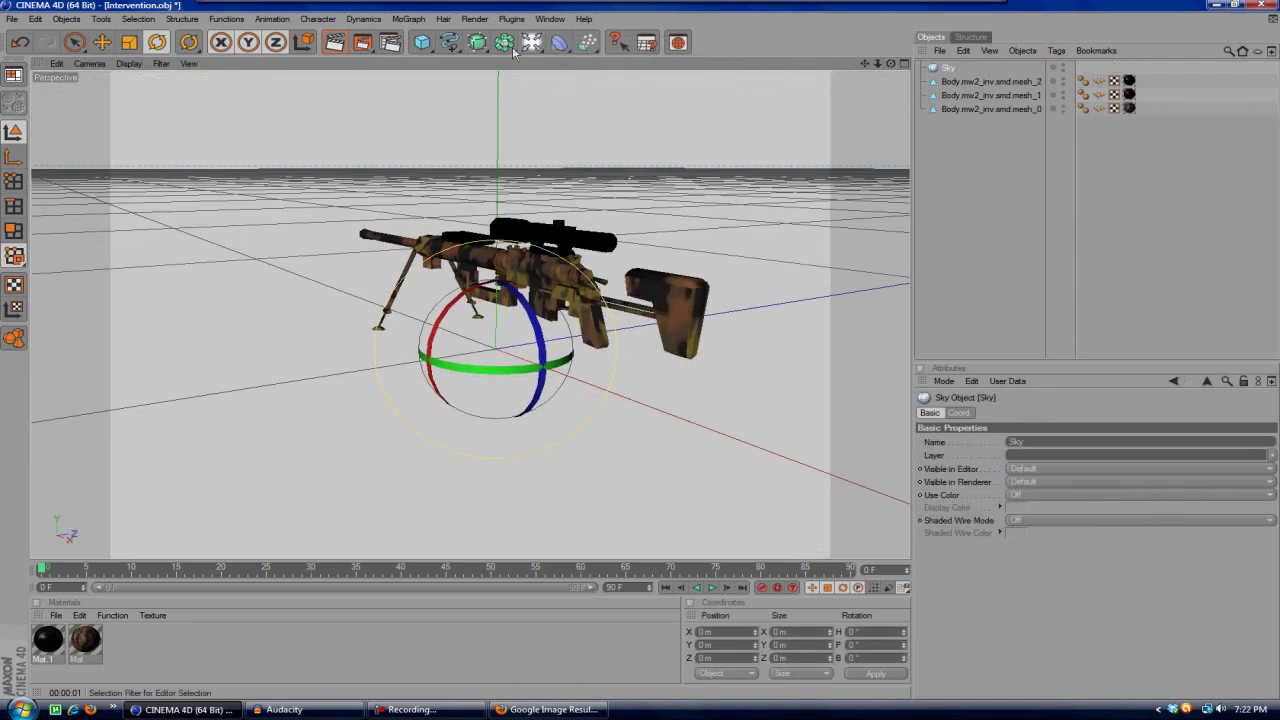
left_click(337, 43)
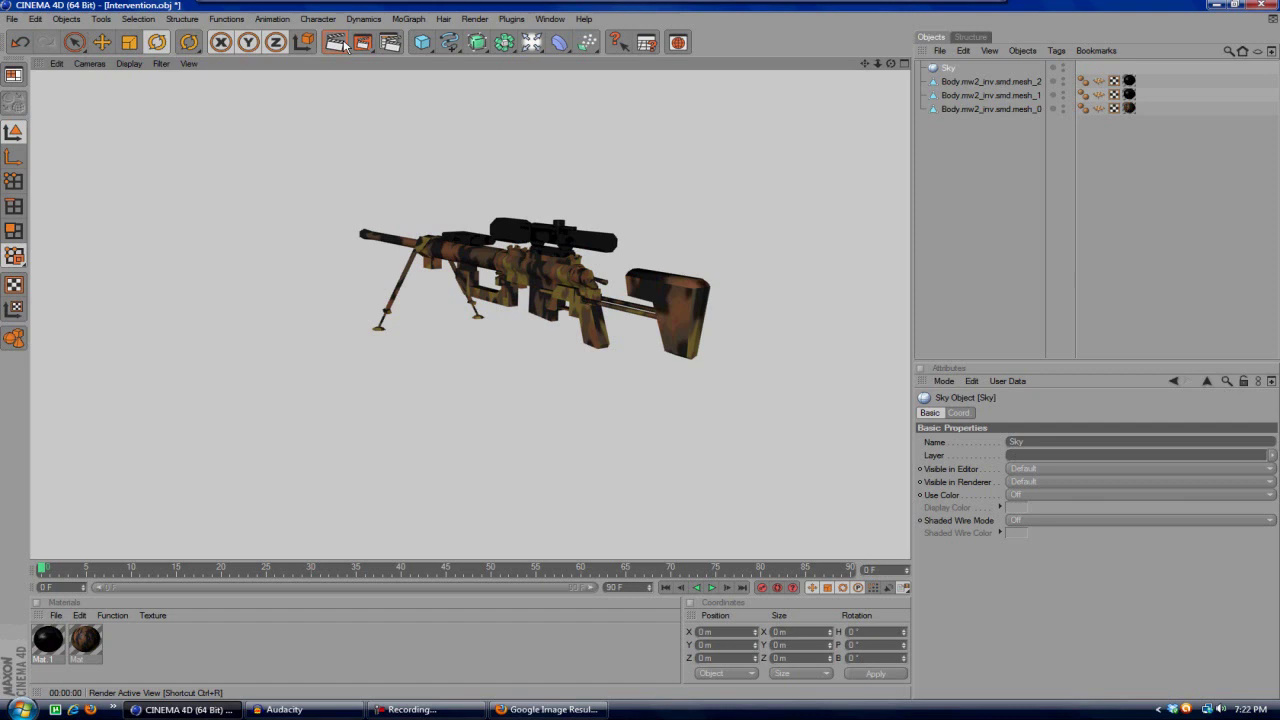
Step: Add a cube, apply the fall camo material to it, and render the view
left_click(424, 42)
scroll(535, 500, "down", 6)
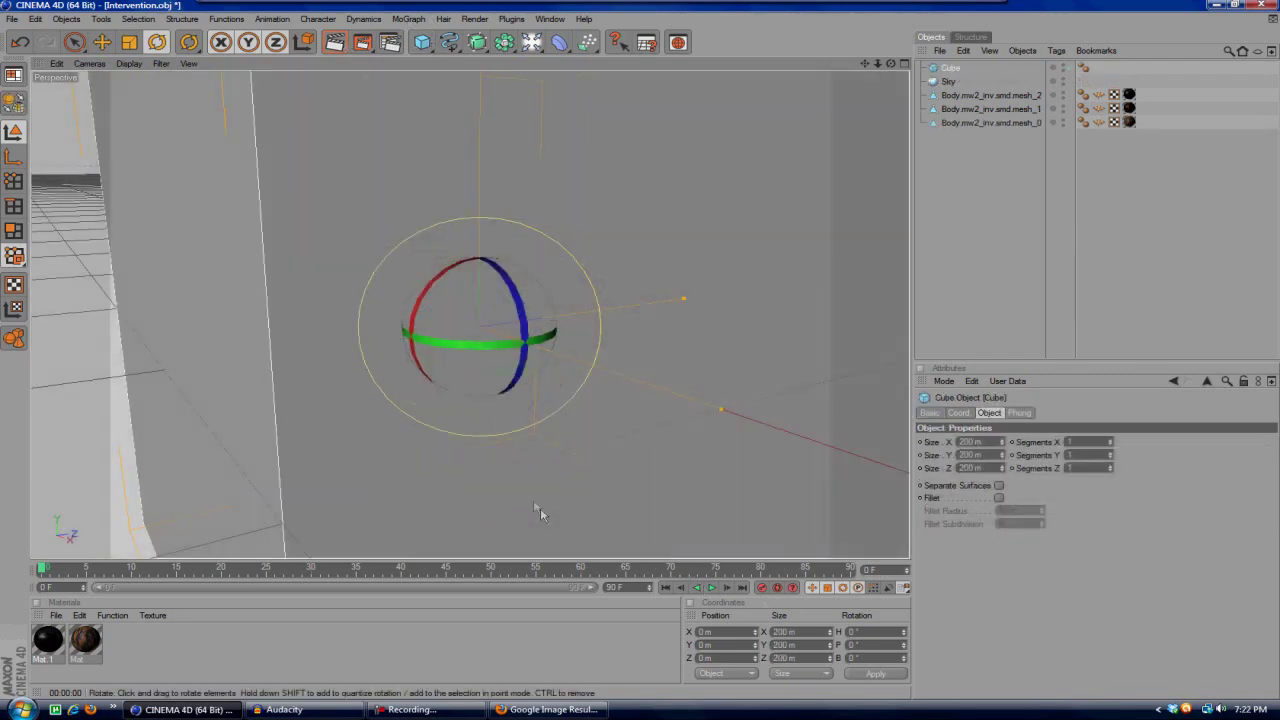
left_click_drag(85, 640, 424, 360)
left_click(334, 44)
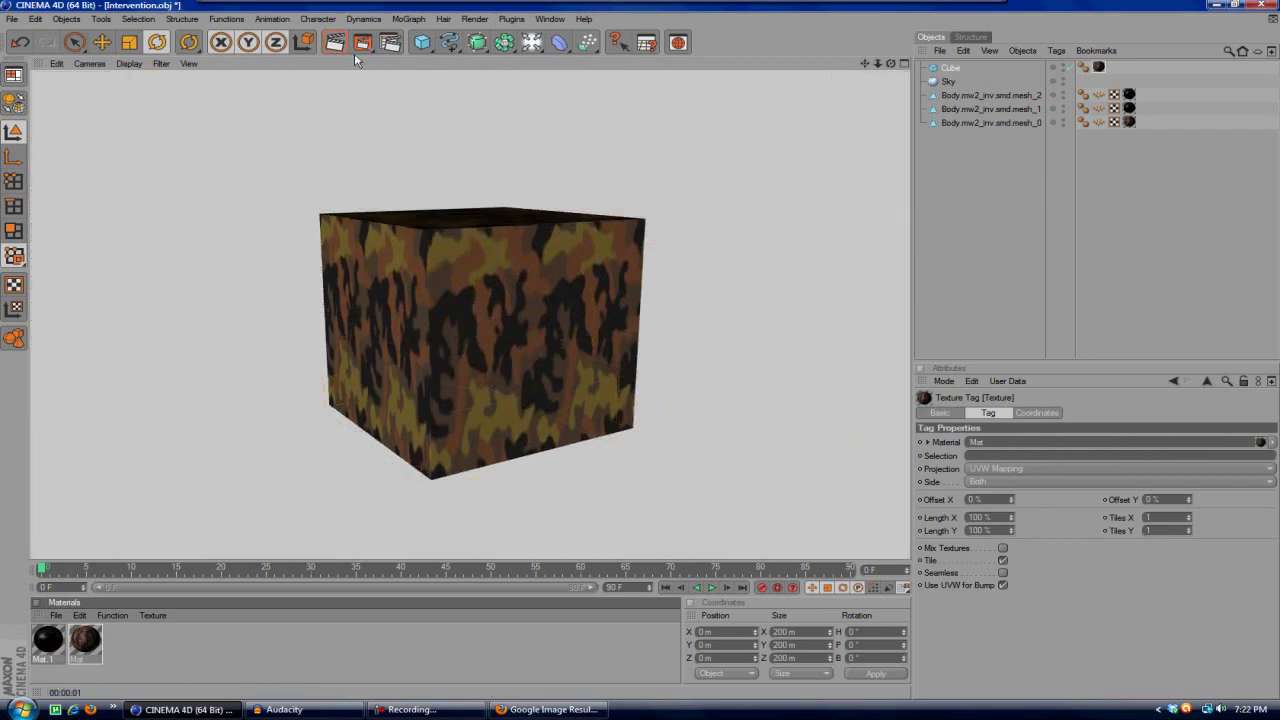
left_click(620, 283)
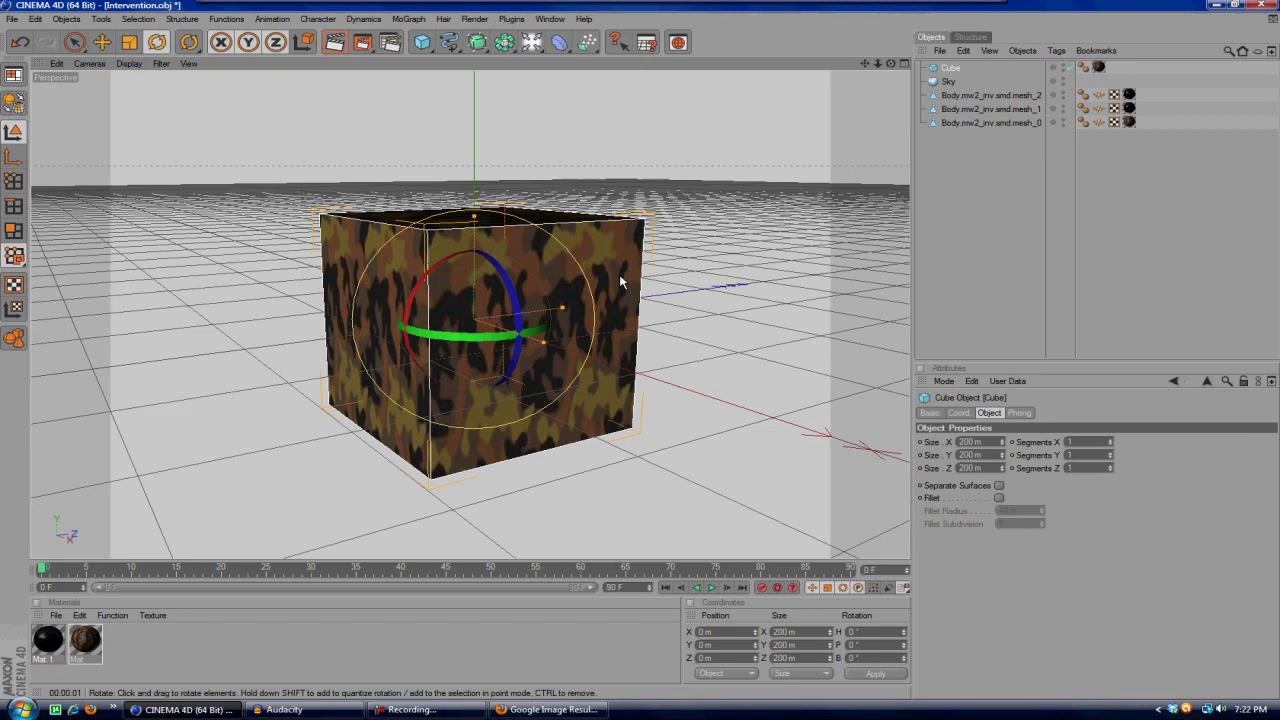